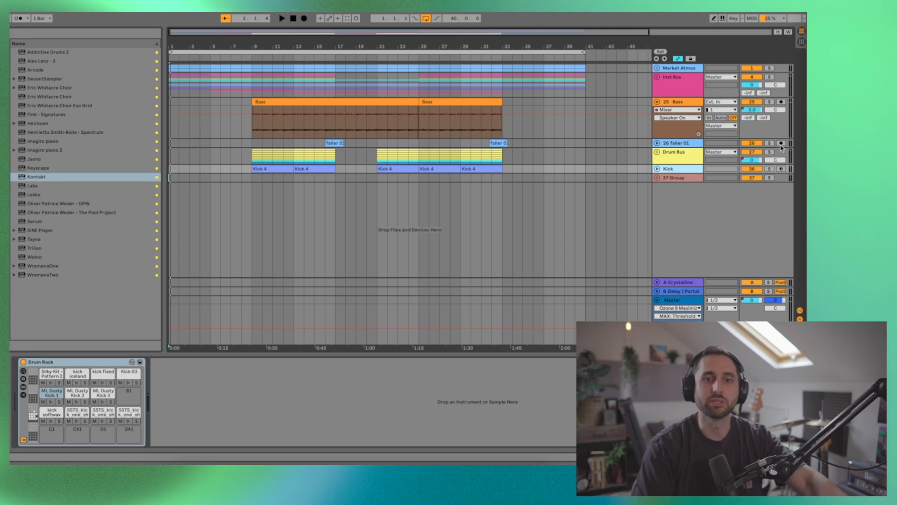
# - Solo the Drum Bus group and play it from the start of its first section at bar 9
pyautogui.click(769, 152)
pyautogui.press('space')
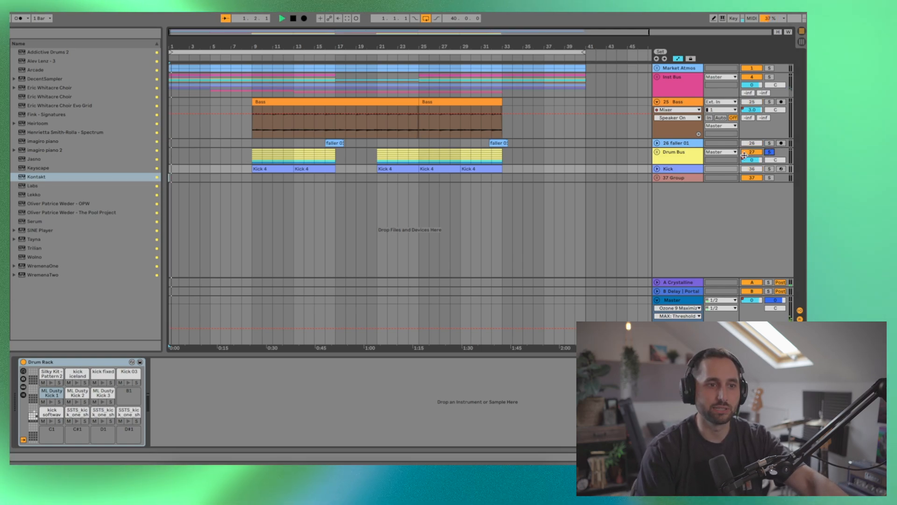
pyautogui.click(253, 155)
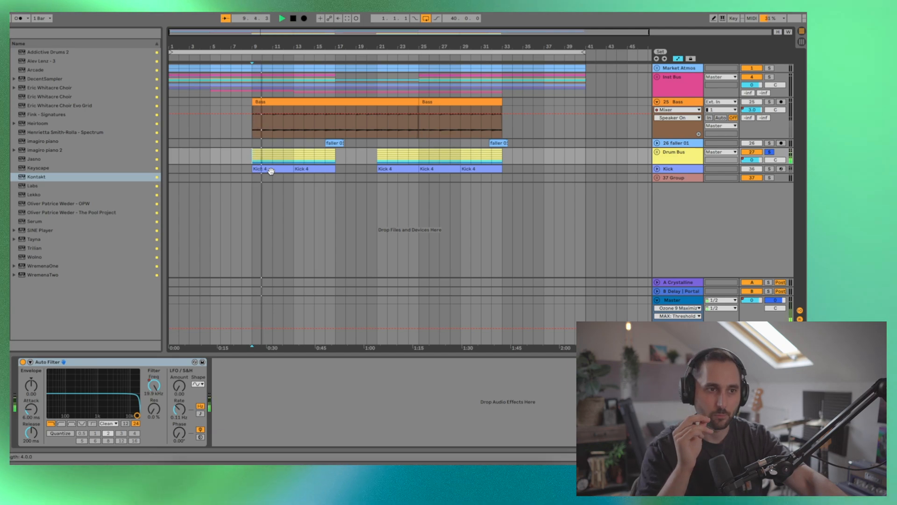
# - Unfold the Drum Bus group and open the Addictive Drums 2 plug-in of track 28
pyautogui.click(657, 152)
pyautogui.scroll(-2, 576, 188)
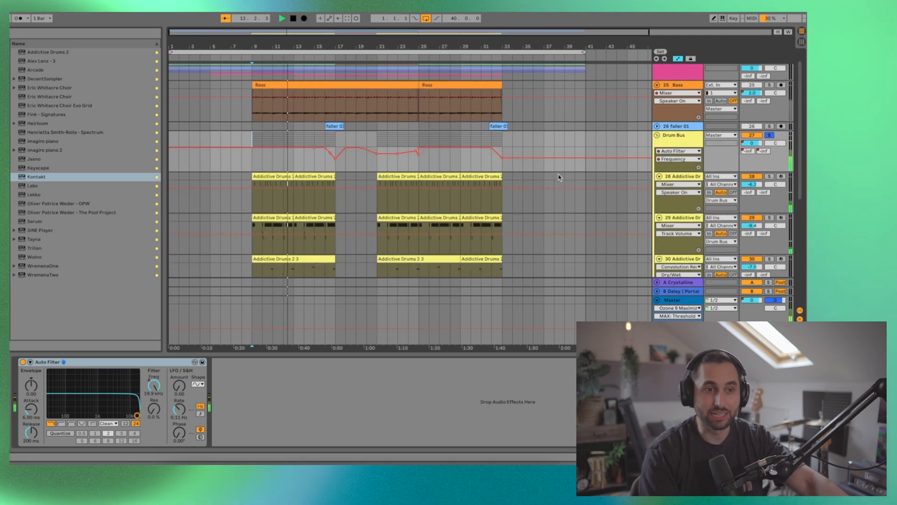
pyautogui.click(679, 177)
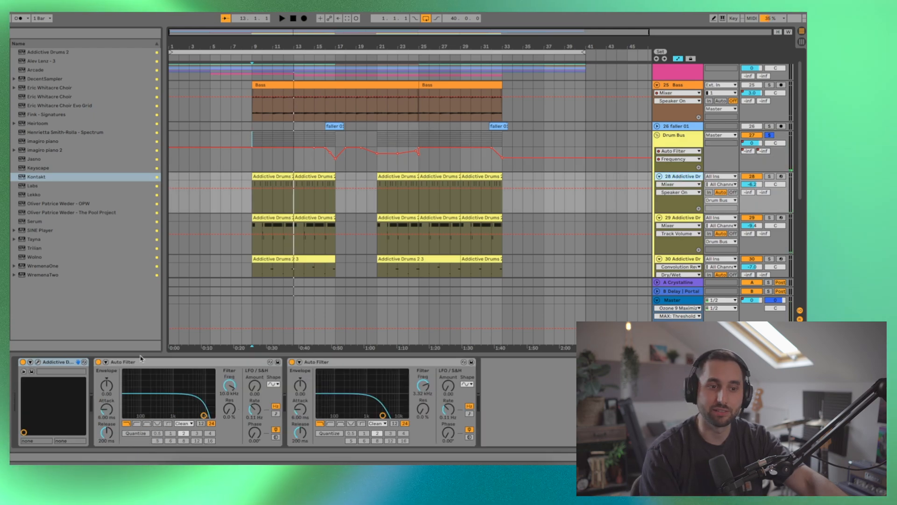
pyautogui.click(38, 363)
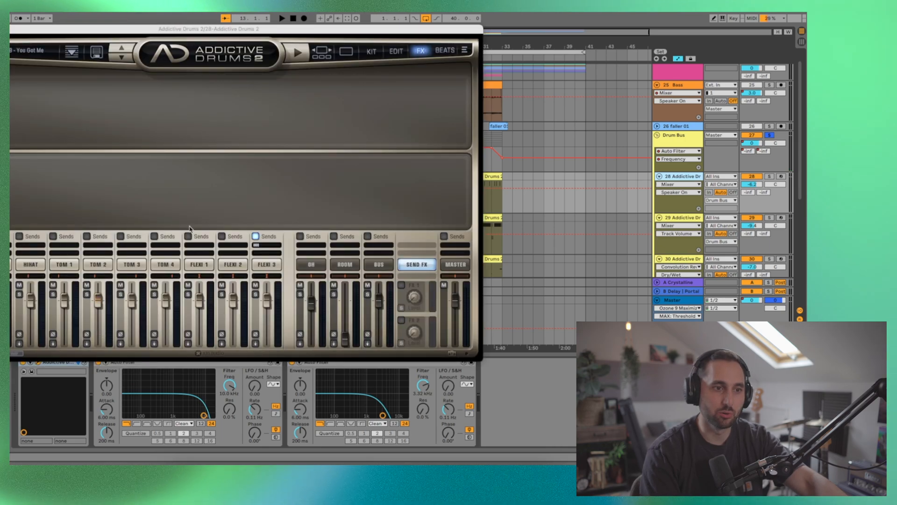
# - Check the loaded preset in the Addictive Drums 2 preset browser and leave it without choosing another
pyautogui.click(217, 55)
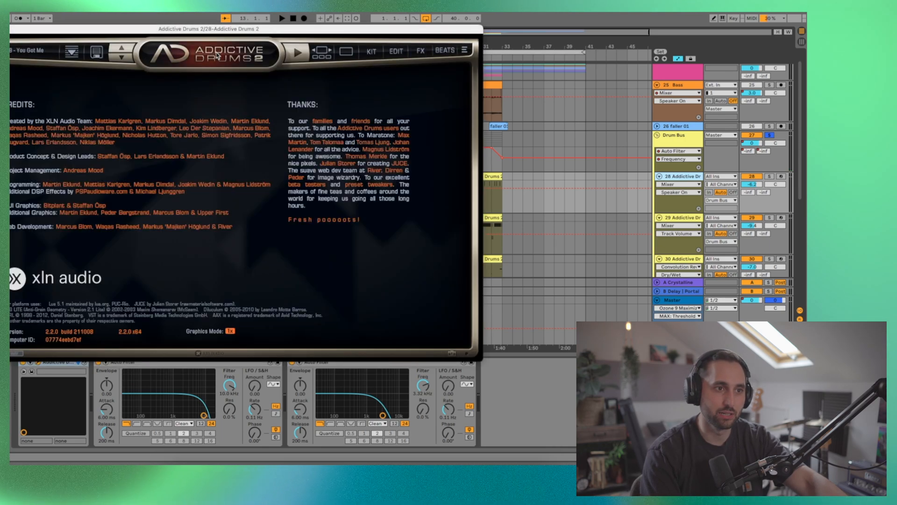
pyautogui.click(217, 55)
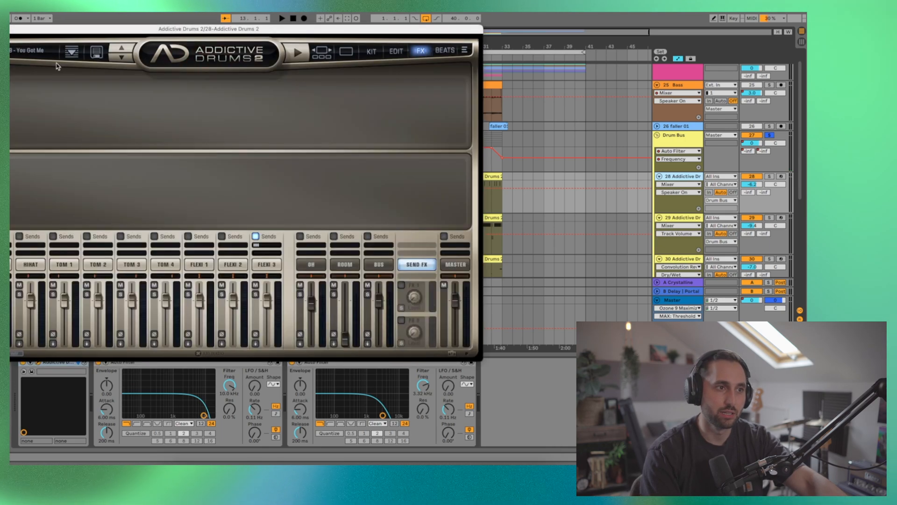
pyautogui.click(23, 54)
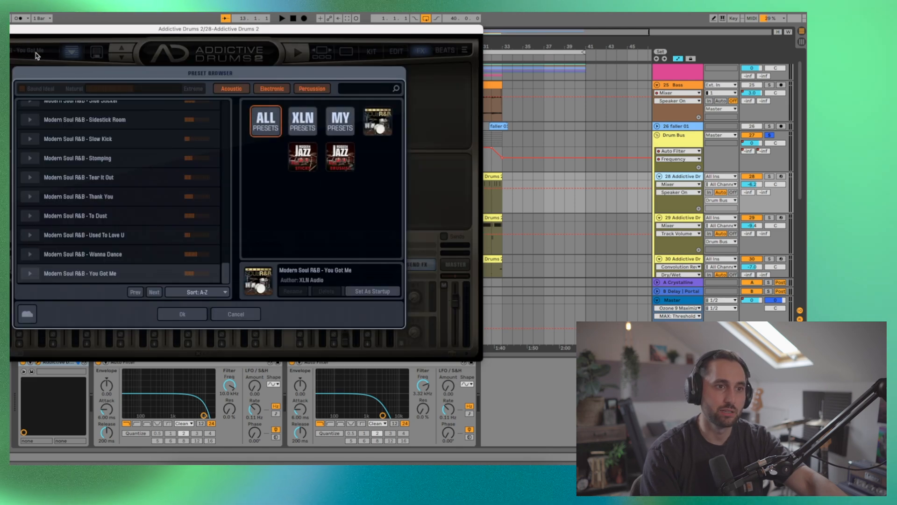
pyautogui.click(235, 314)
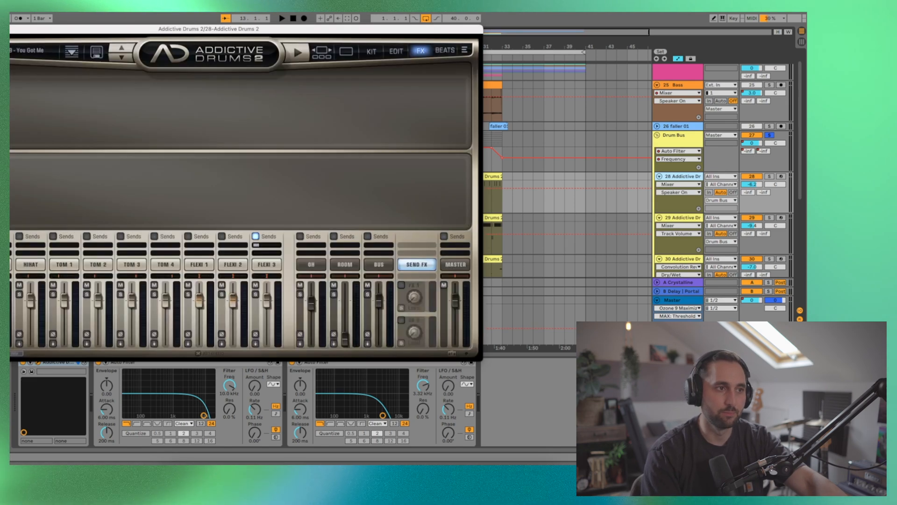
# - Hide the plug-in window, play the drums again from bar 9 and solo Addictive Drums track 28
pyautogui.press('super+alt+p')
pyautogui.press('space')
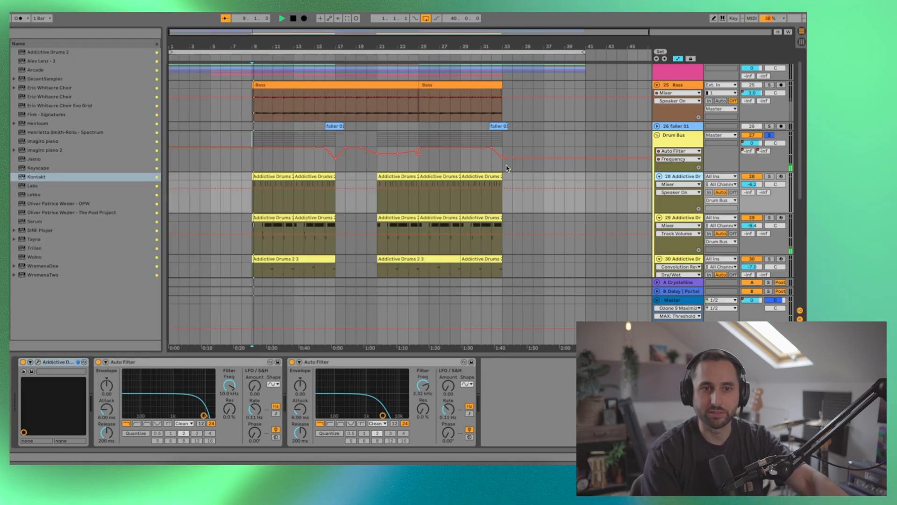
pyautogui.scroll(-1, 505, 168)
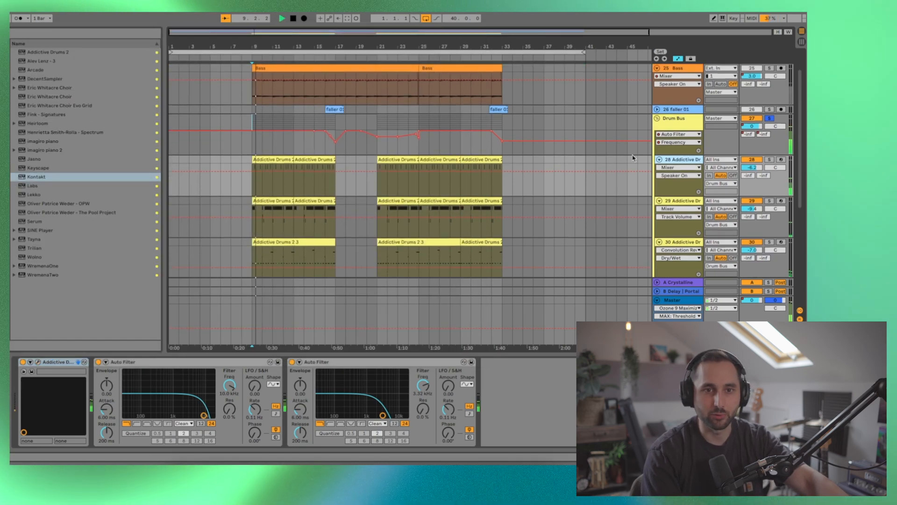
pyautogui.click(769, 160)
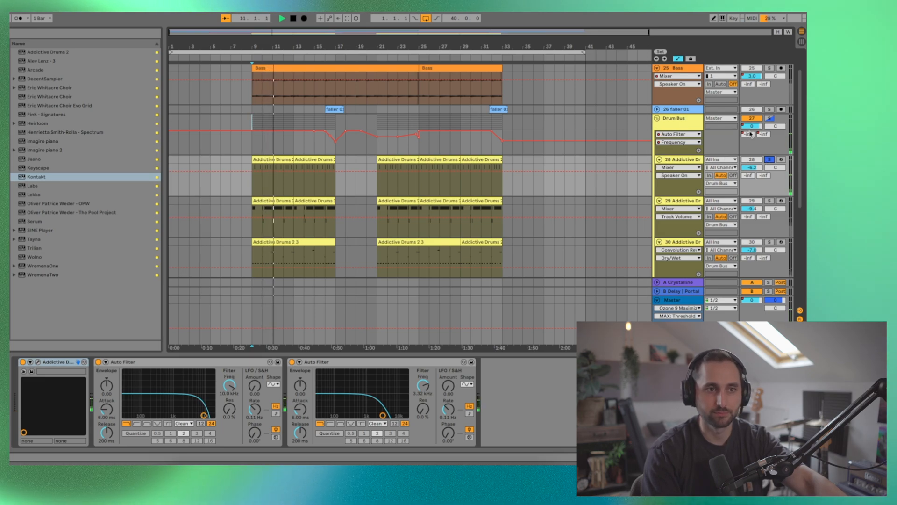
# - Listen to track 29 alone, then build up a combined solo of Addictive Drums tracks 28, 29 and 30
pyautogui.scroll(-1, 743, 186)
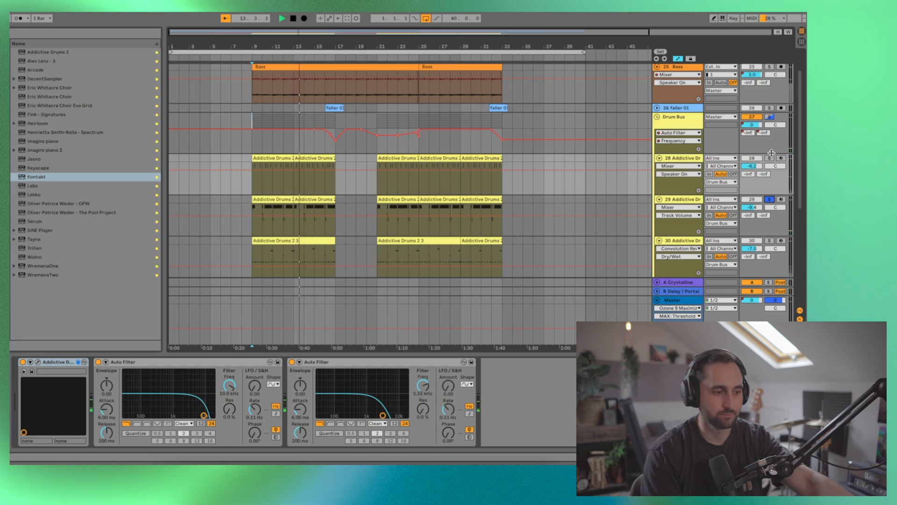
pyautogui.click(769, 158)
pyautogui.scroll(-3, 769, 205)
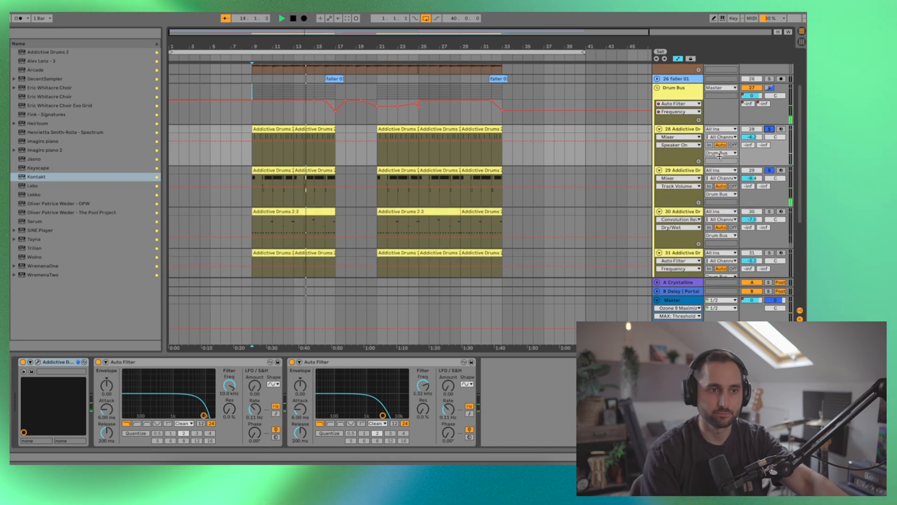
pyautogui.click(769, 212)
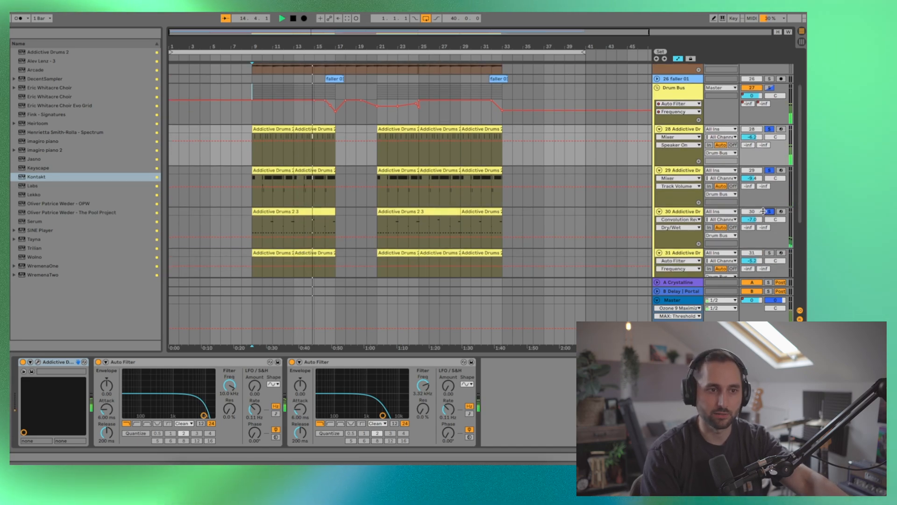
# - Solo Addictive Drums track 31 and add track 32 to the solo
pyautogui.scroll(-3, 686, 189)
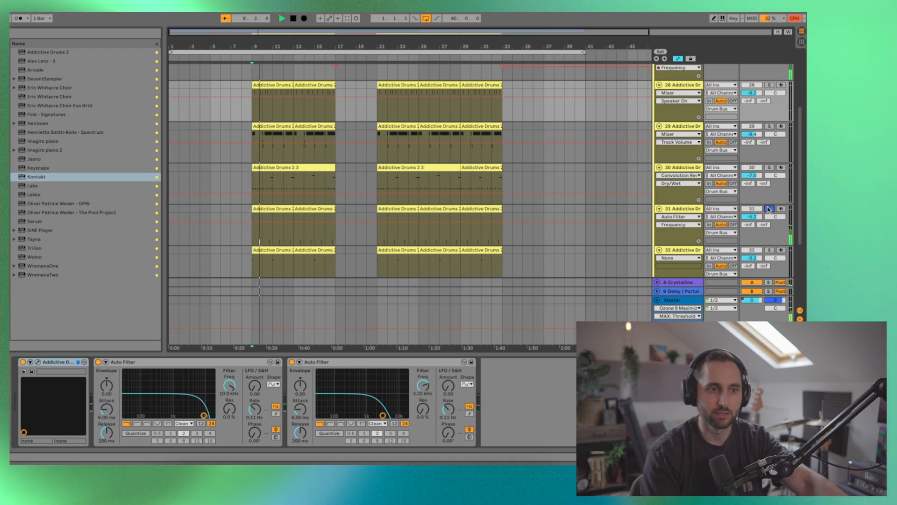
pyautogui.scroll(-3, 748, 201)
pyautogui.click(769, 179)
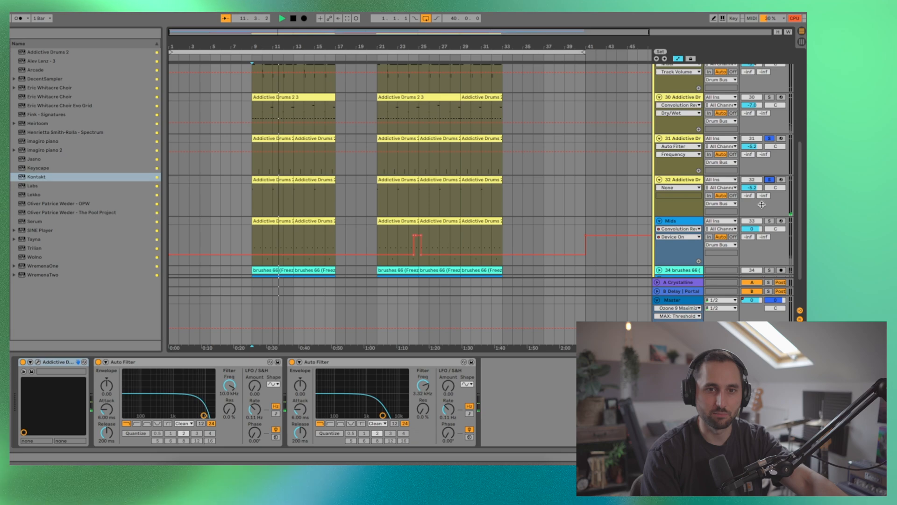
# - Solo the Mids track 33 and show its Drum Rack devices
pyautogui.click(769, 221)
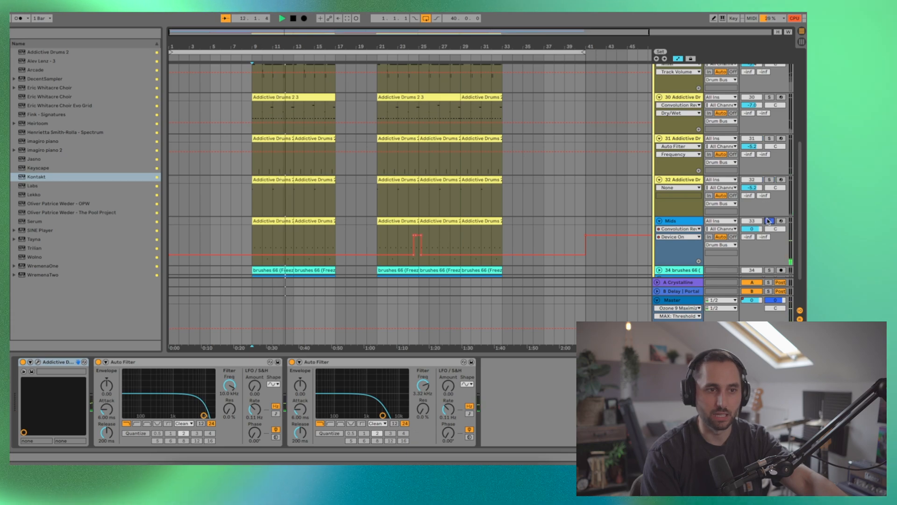
pyautogui.click(666, 221)
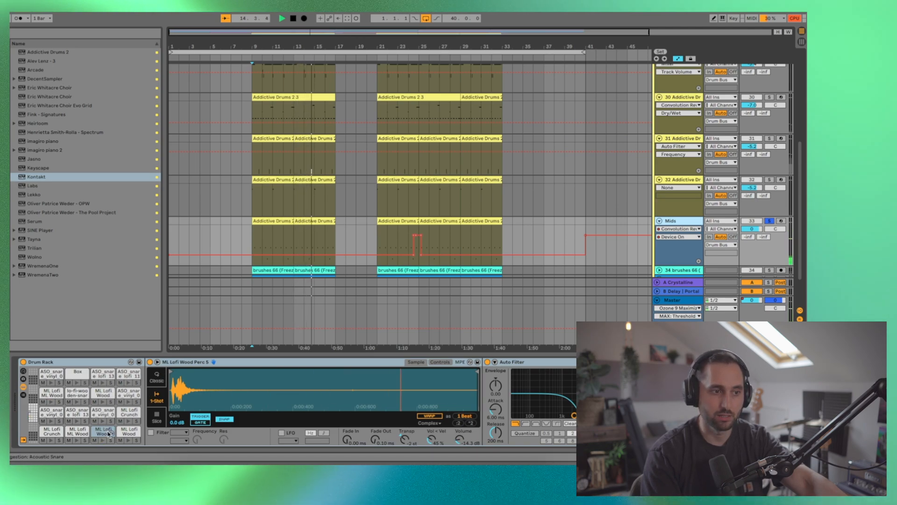
pyautogui.scroll(-1, 618, 245)
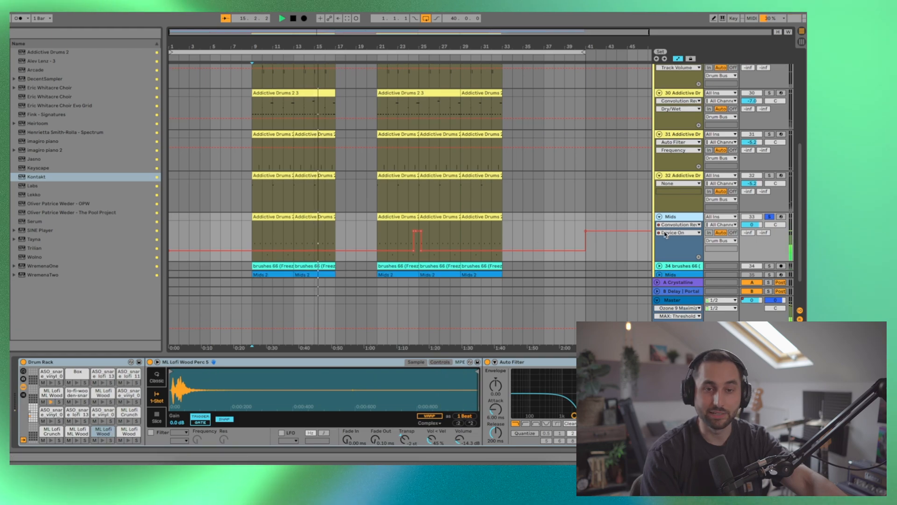
# - Listen to the complete Drum Bus again, then solo the brushes 66 track 34
pyautogui.scroll(1, 643, 201)
pyautogui.scroll(6, 643, 202)
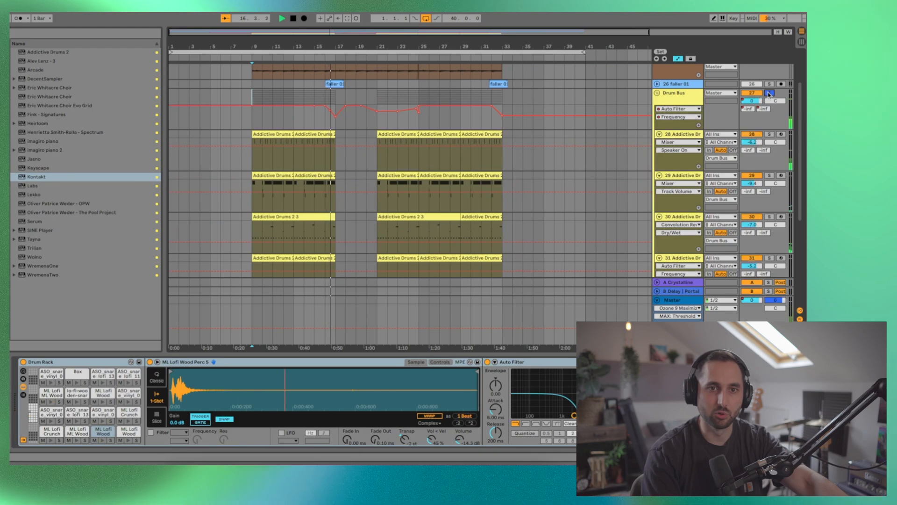
pyautogui.scroll(-5, 506, 226)
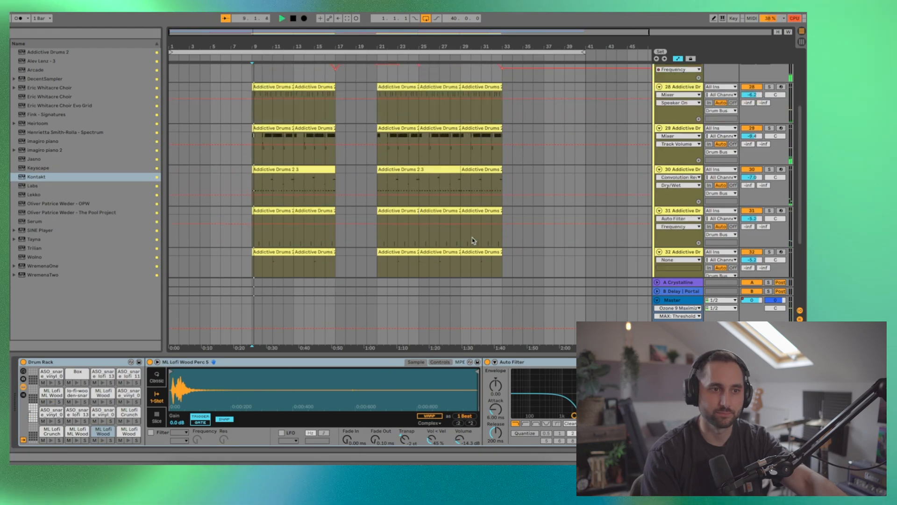
pyautogui.scroll(-1, 510, 228)
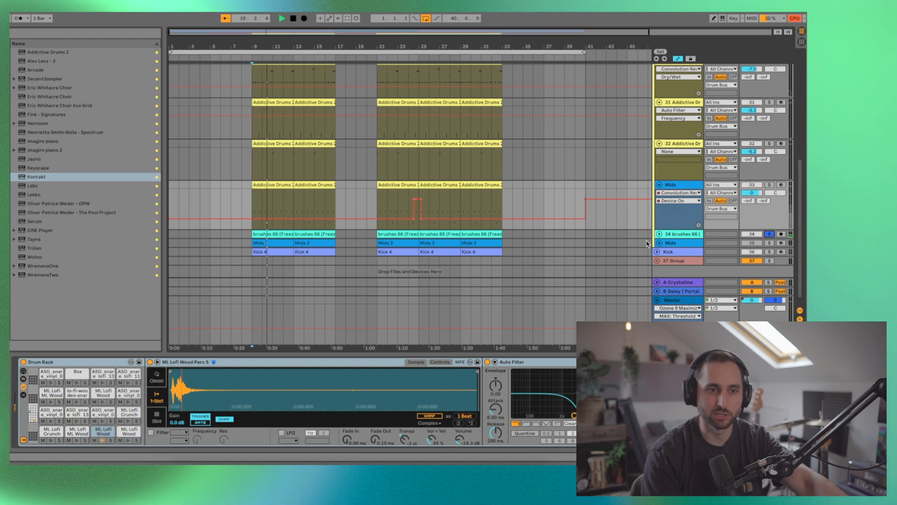
pyautogui.scroll(3, 634, 250)
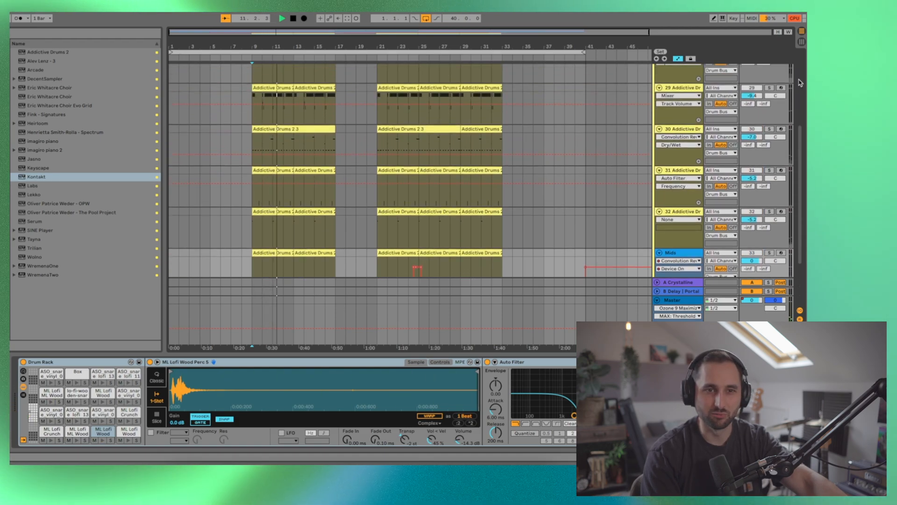
# - Solo track 30 and examine the device chains of Addictive Drums tracks 28 to 31
pyautogui.click(768, 129)
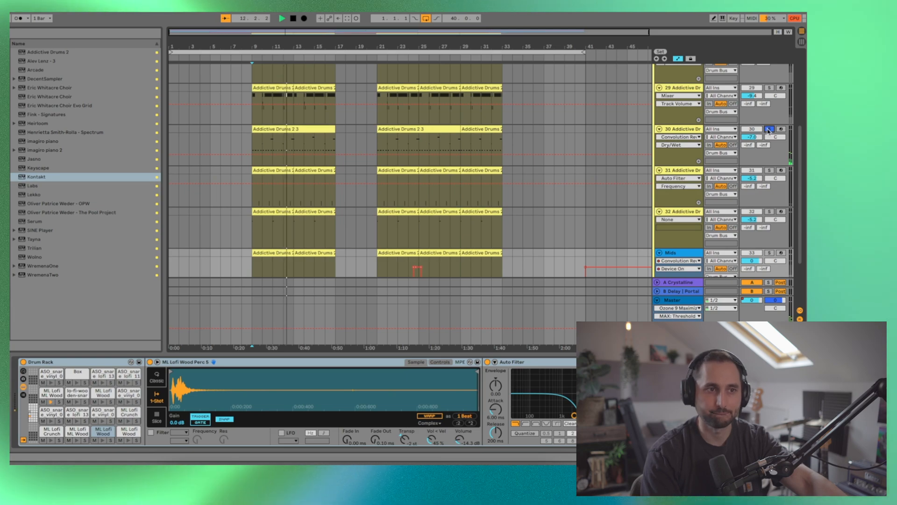
pyautogui.scroll(4, 742, 138)
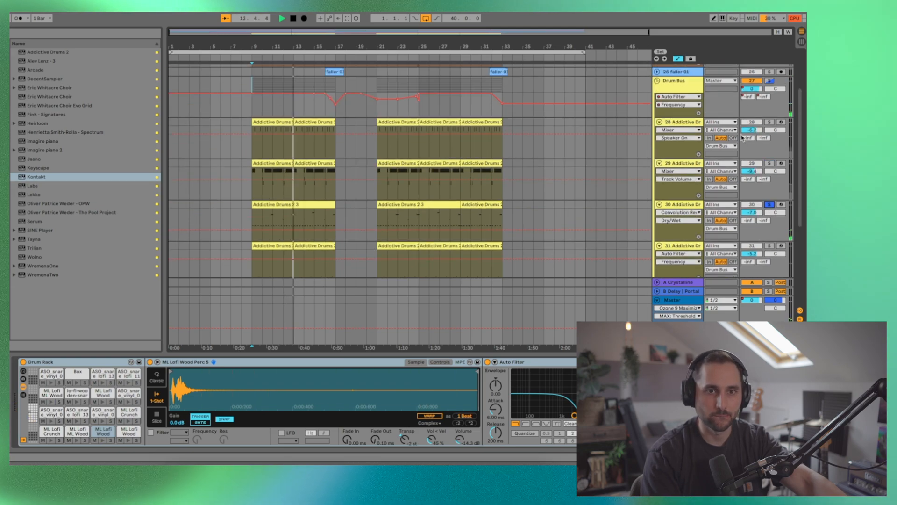
pyautogui.click(690, 123)
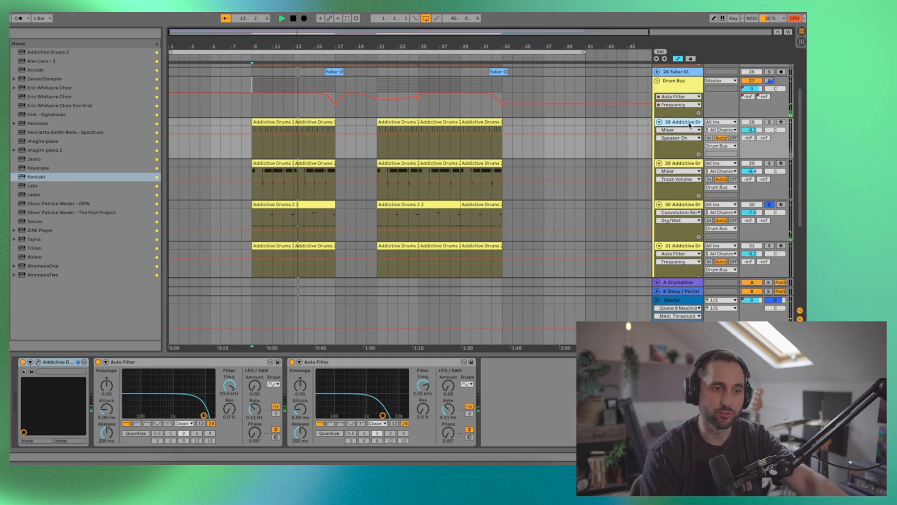
pyautogui.click(686, 164)
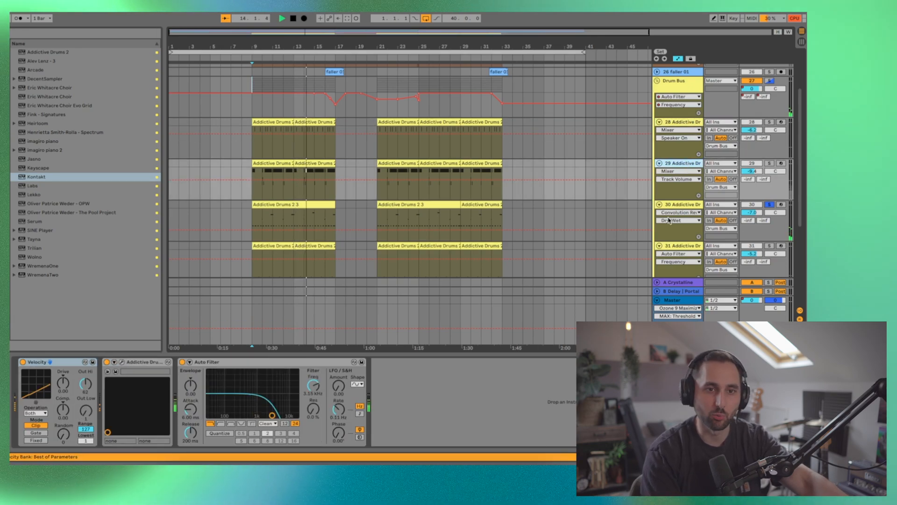
pyautogui.click(671, 206)
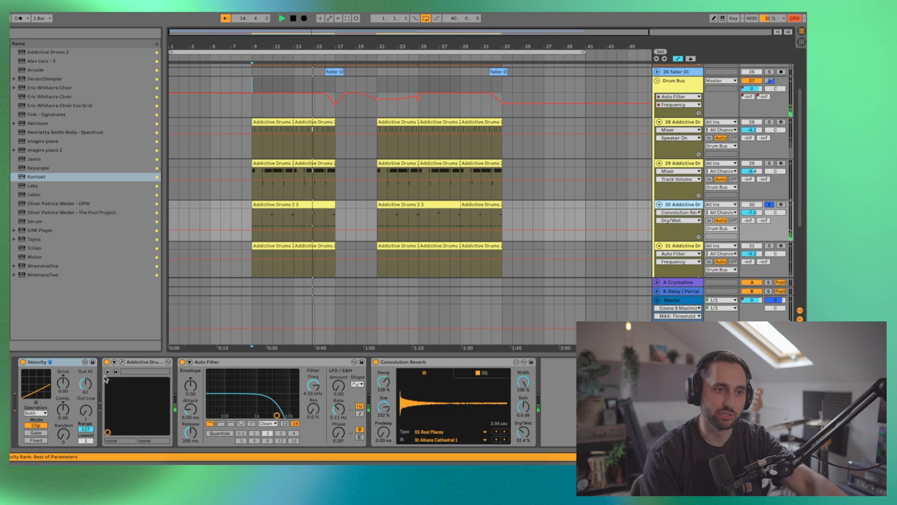
pyautogui.click(684, 246)
pyautogui.click(696, 206)
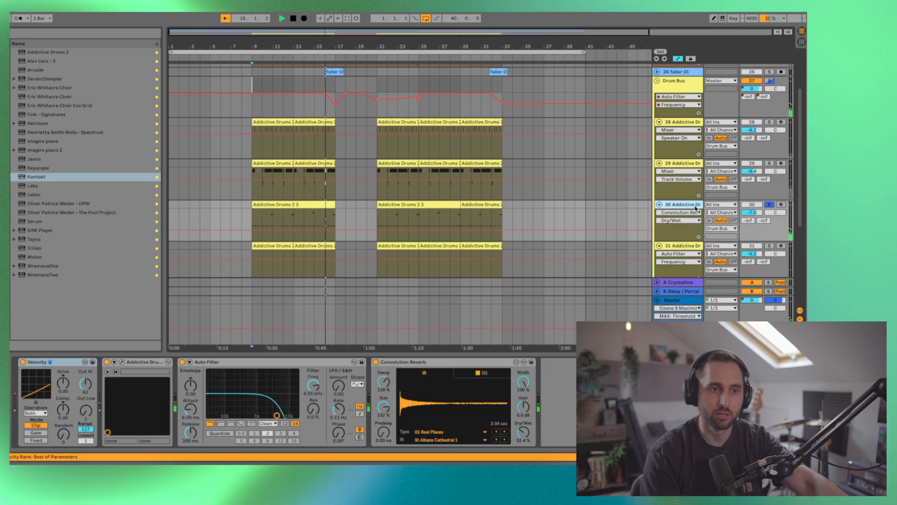
# - Solo the brushes 66 track and examine the device chains of the two Mids tracks
pyautogui.scroll(-2, 656, 235)
pyautogui.scroll(-3, 656, 235)
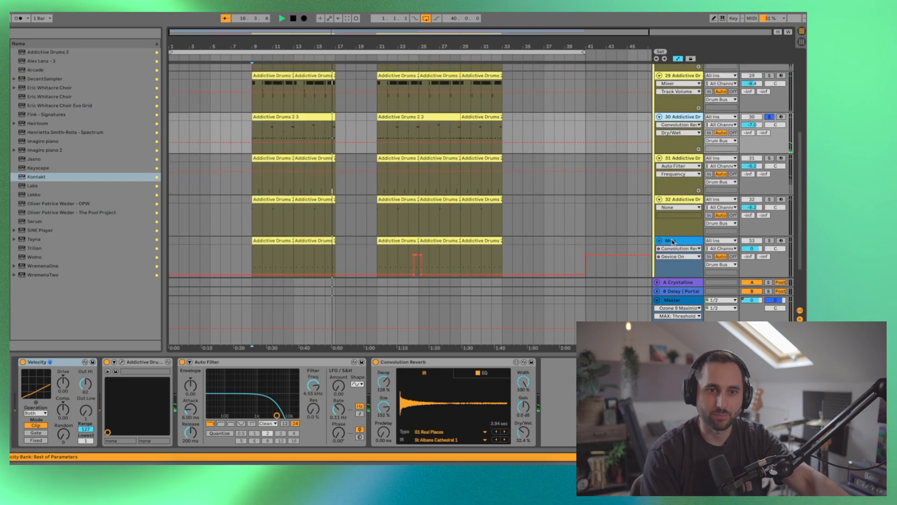
pyautogui.click(689, 228)
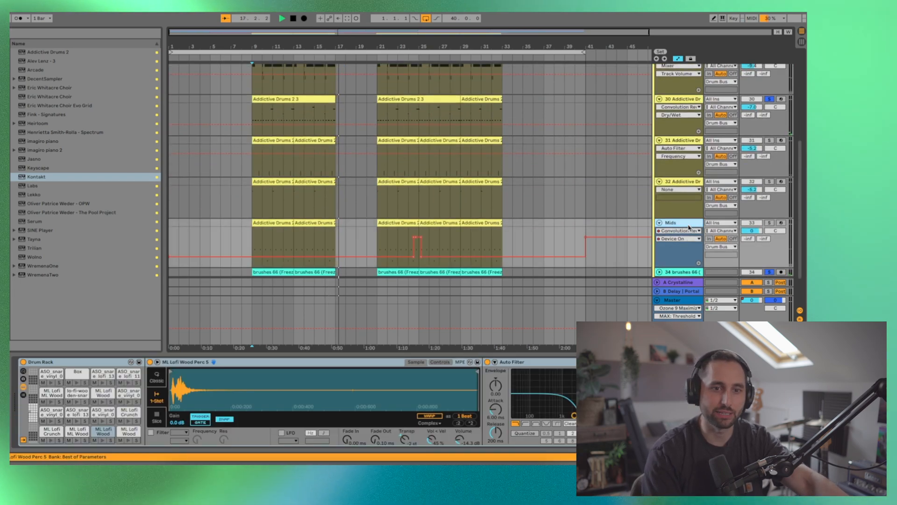
pyautogui.scroll(-2, 689, 227)
pyautogui.click(688, 228)
pyautogui.click(688, 236)
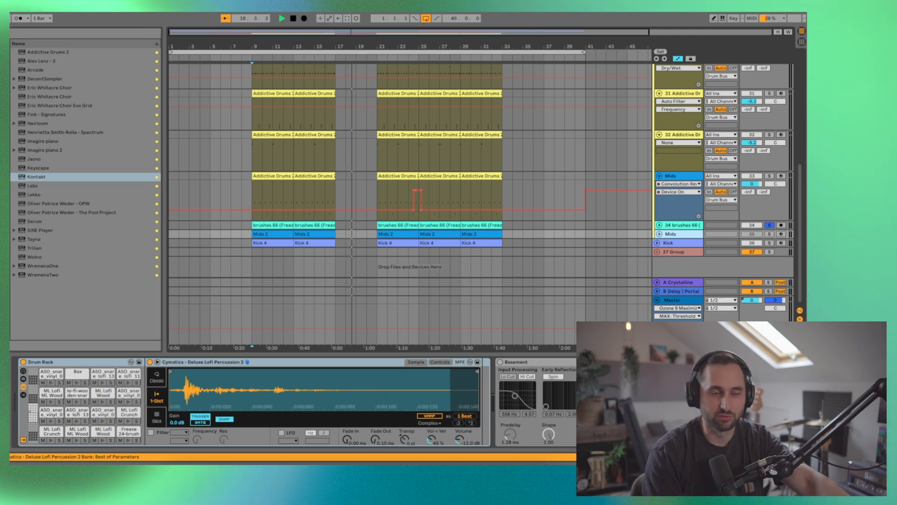
pyautogui.hscroll(4, 405, 402)
# - Solo the whole Drum Bus again, fold the group and stop playback after listening
pyautogui.scroll(10, 735, 192)
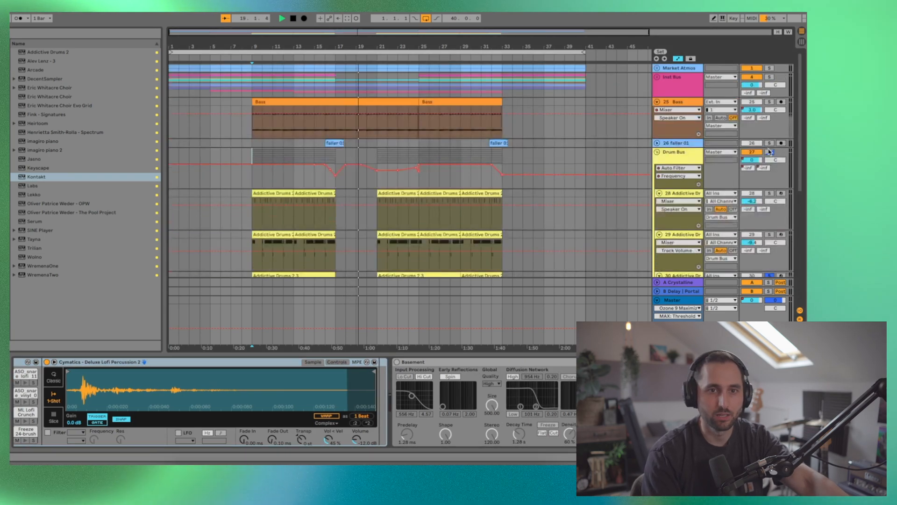
pyautogui.click(657, 152)
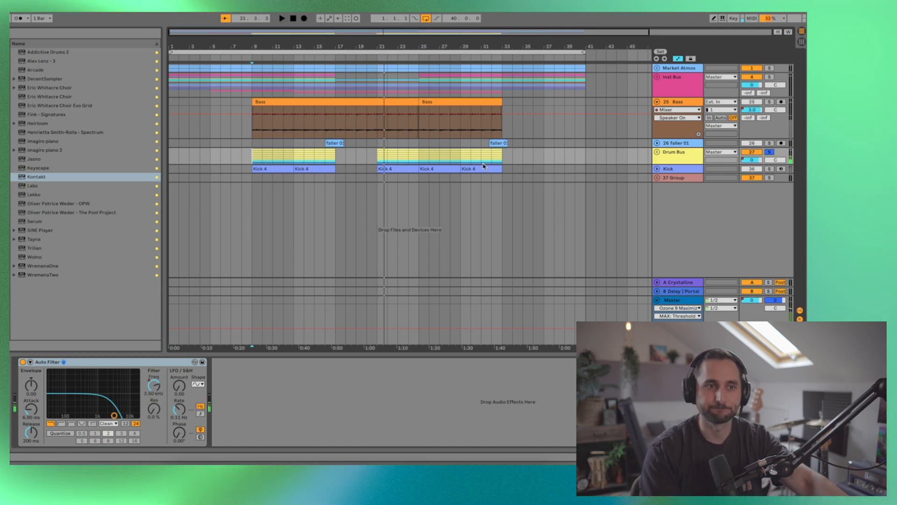
# - Solo the Kick track together with the Drum Bus and examine the first Kick 4 clip's Drum Rack during playback
pyautogui.press('space')
pyautogui.press('space')
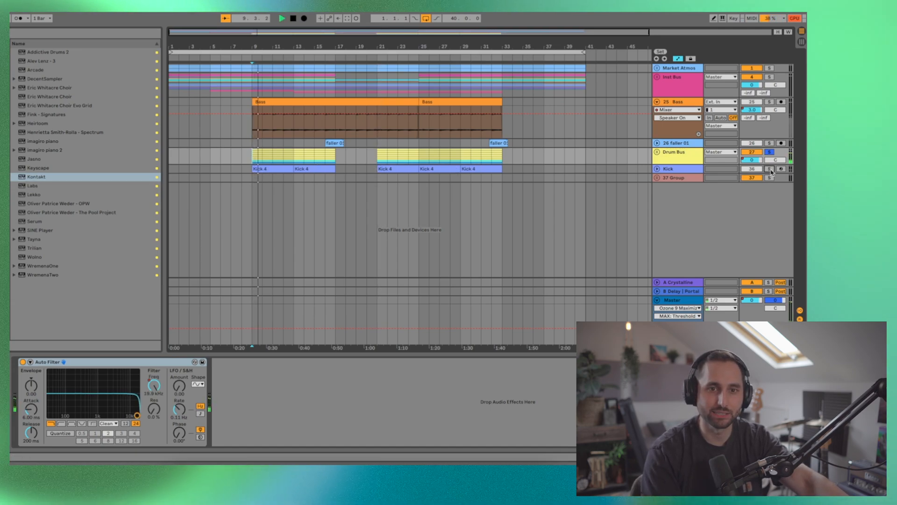
pyautogui.click(657, 169)
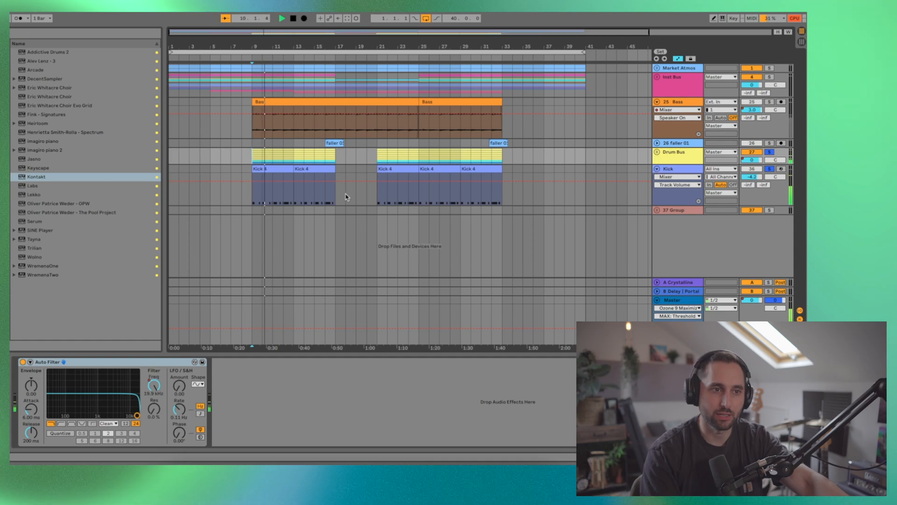
pyautogui.click(275, 173)
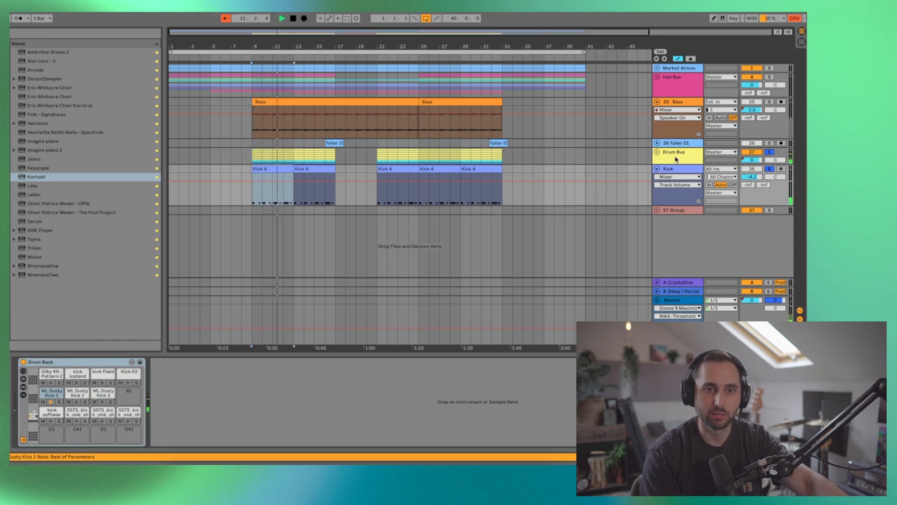
pyautogui.click(657, 168)
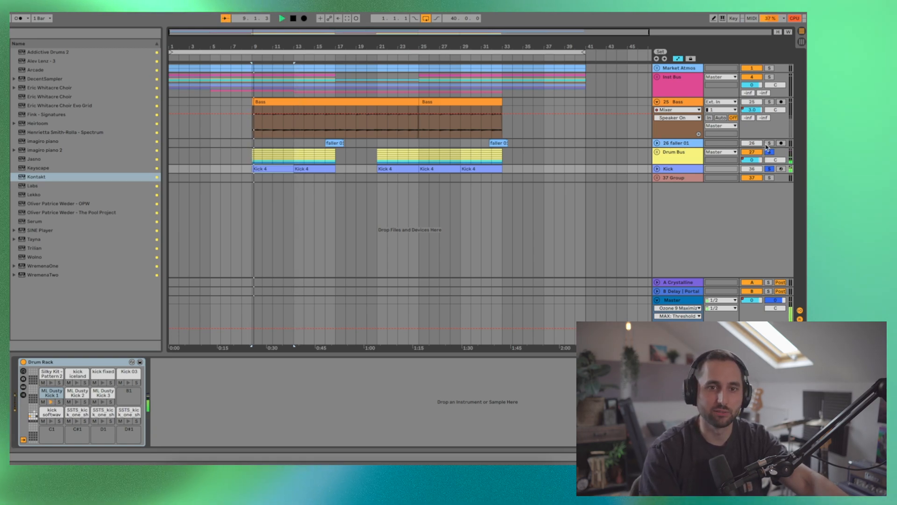
# - Solo the faller 01 track along with the drums and listen to its clip around bar 17
pyautogui.click(333, 143)
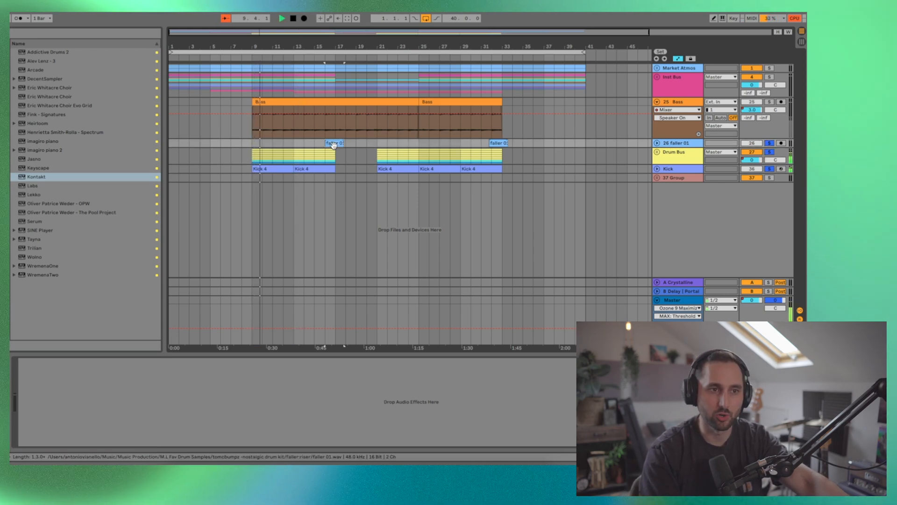
pyautogui.press('space')
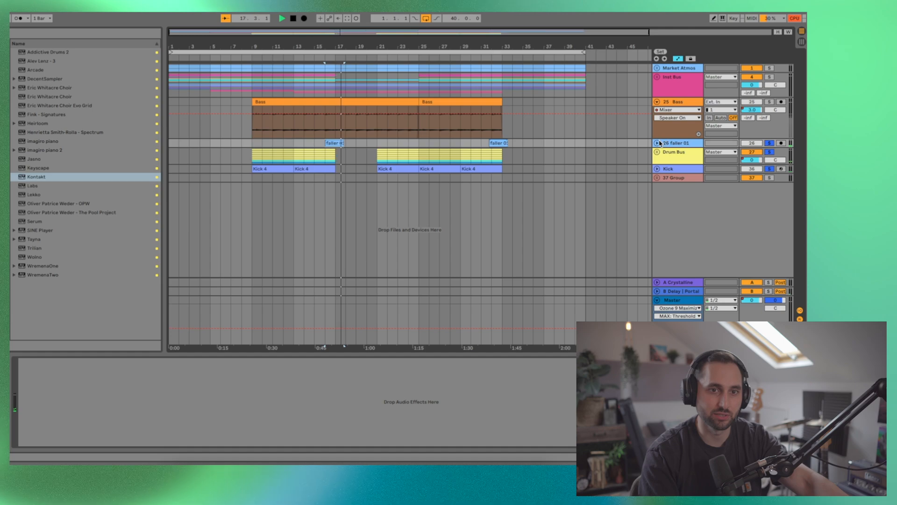
pyautogui.press('space')
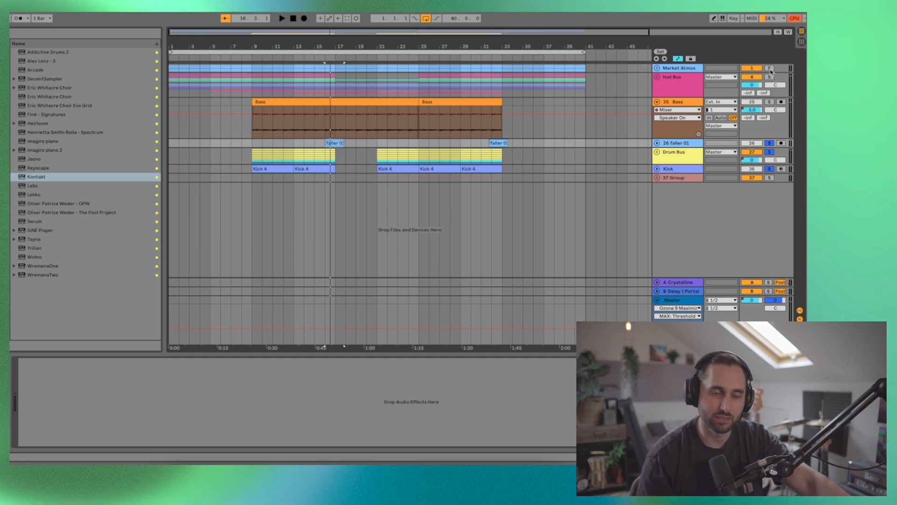
# - Solo the Market Atmos group and look over its contents during playback
pyautogui.press('space')
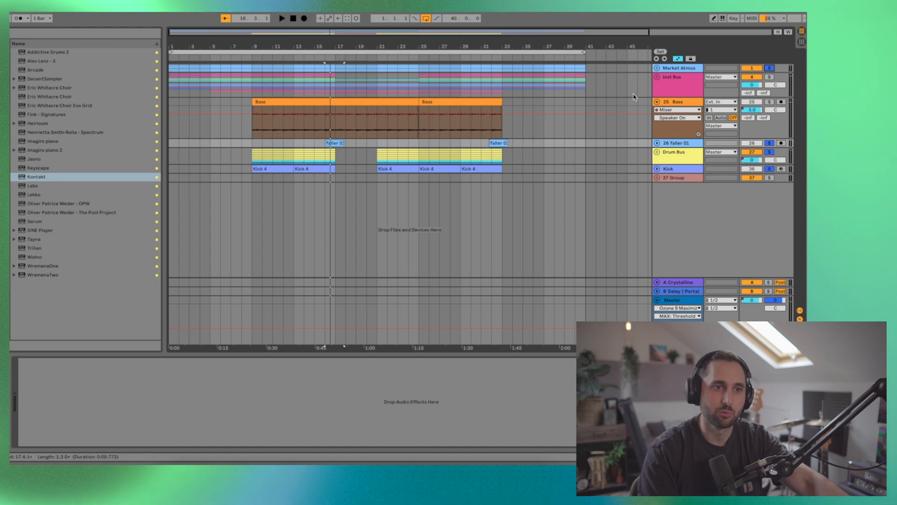
pyautogui.click(657, 68)
pyautogui.click(657, 68)
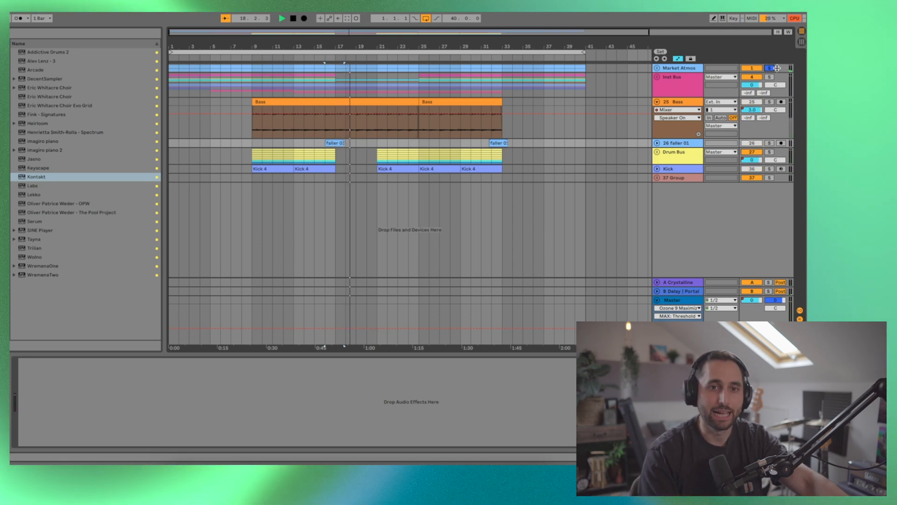
# - Examine the EQ Eight and Glue Compressor on the Bass track and listen to it soloed
pyautogui.click(340, 102)
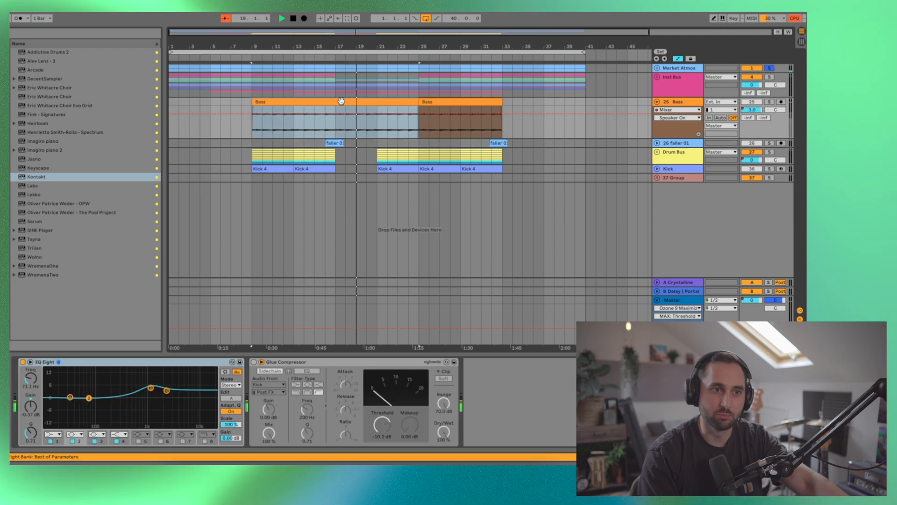
pyautogui.click(768, 102)
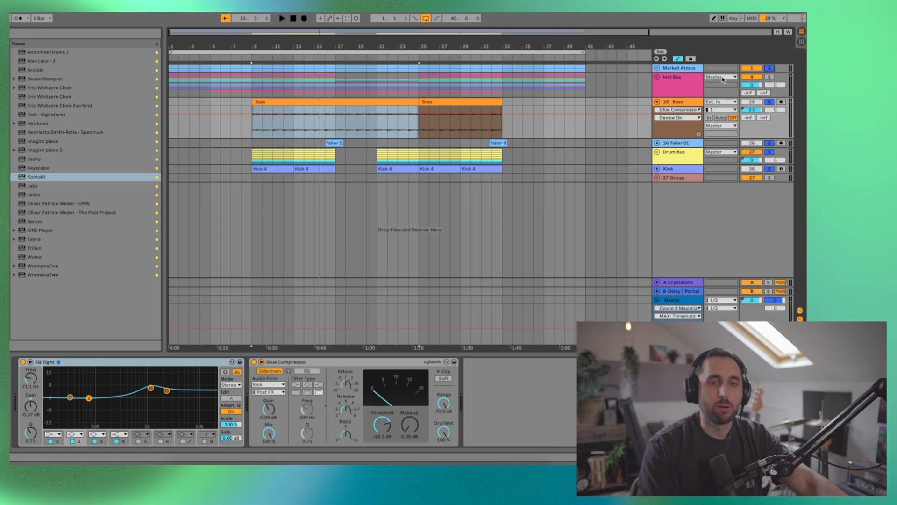
# - Solo the Inst Bus and display its device chain
pyautogui.click(770, 78)
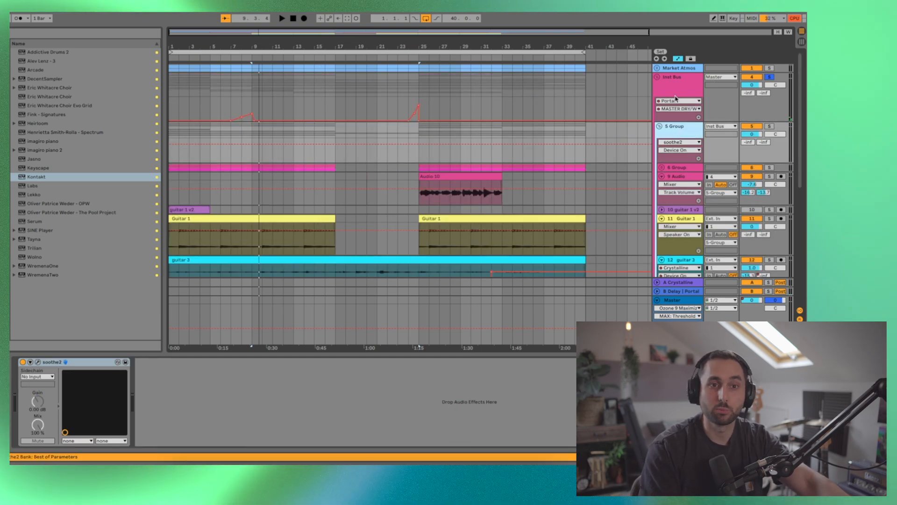
pyautogui.click(679, 68)
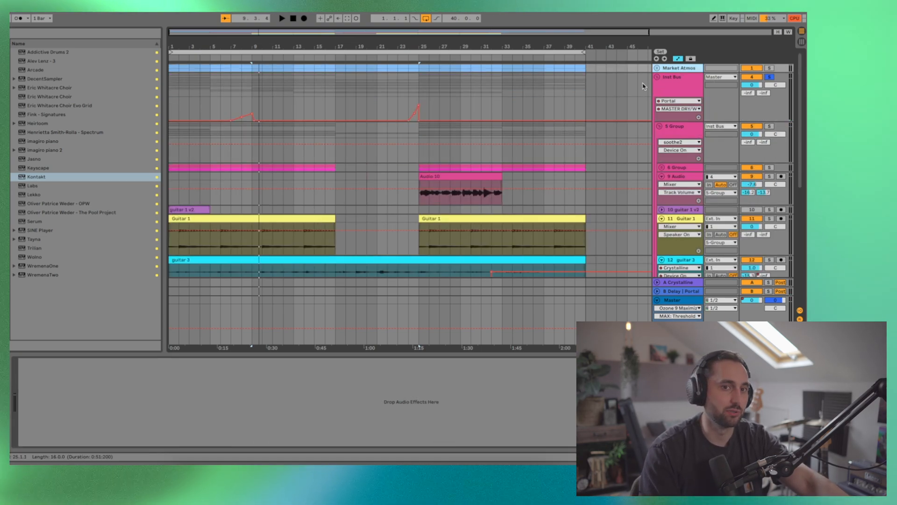
pyautogui.click(671, 86)
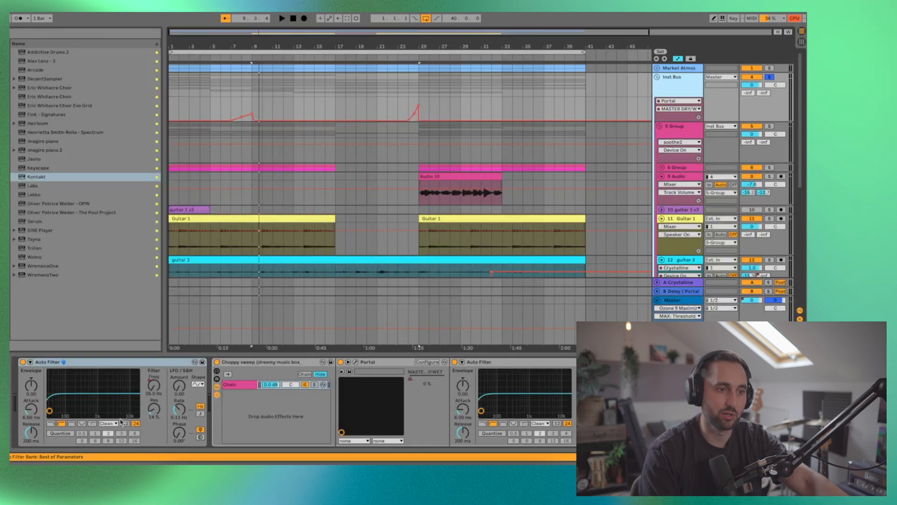
# - Show the Frequency automation of the Inst Bus's first and second Auto Filters while playing from about bar 7
pyautogui.rightClick(162, 385)
pyautogui.click(167, 393)
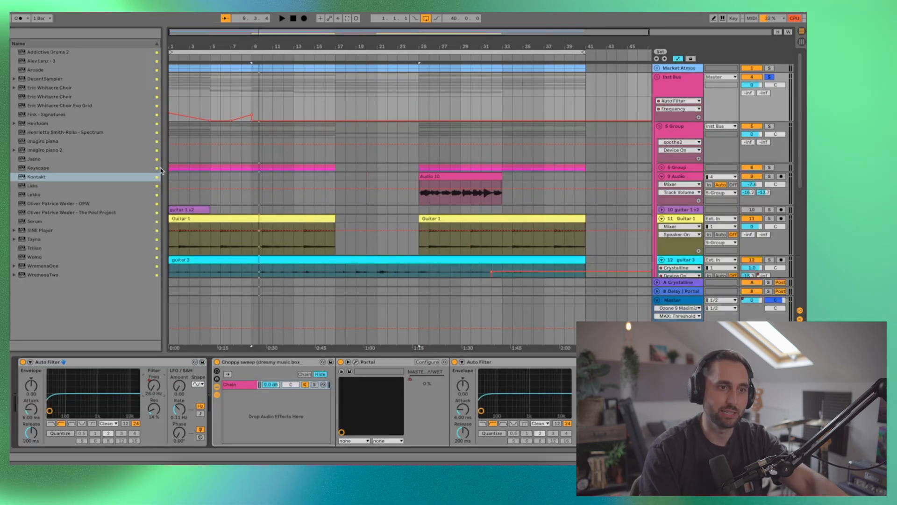
pyautogui.click(175, 94)
pyautogui.press('space')
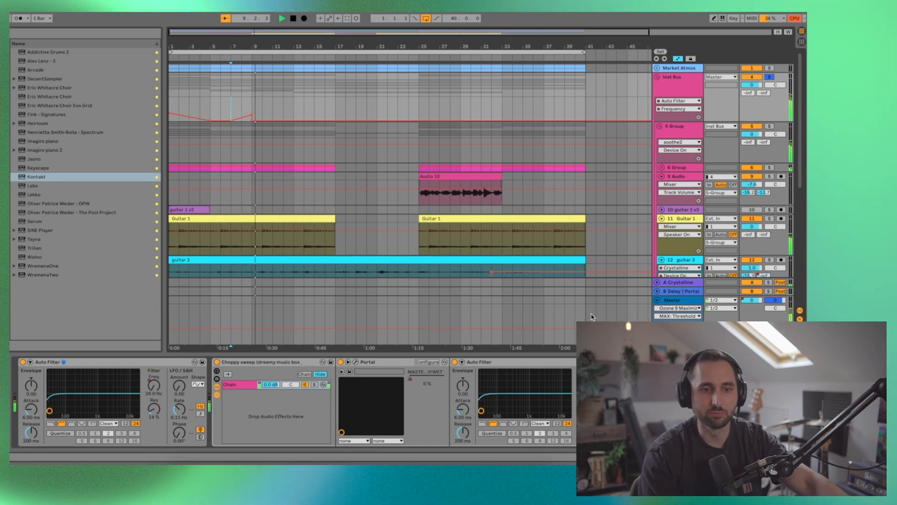
pyautogui.rightClick(582, 386)
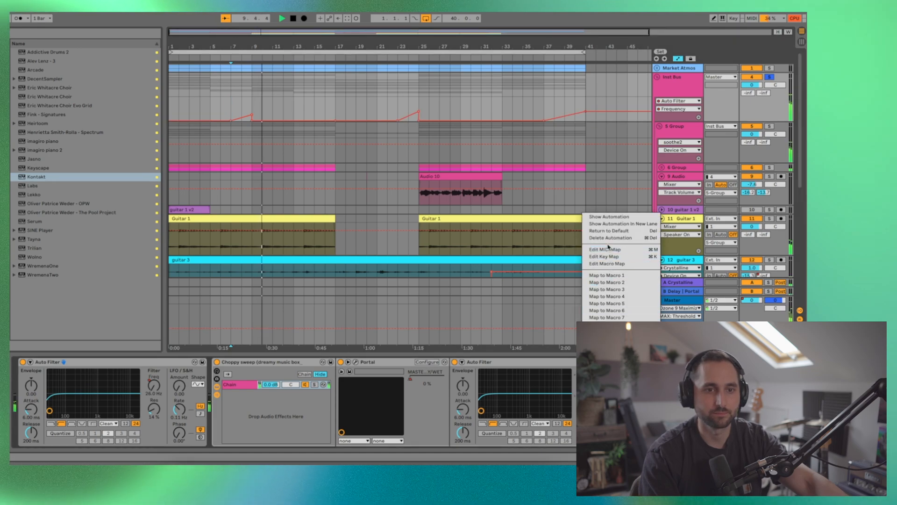
pyautogui.click(606, 218)
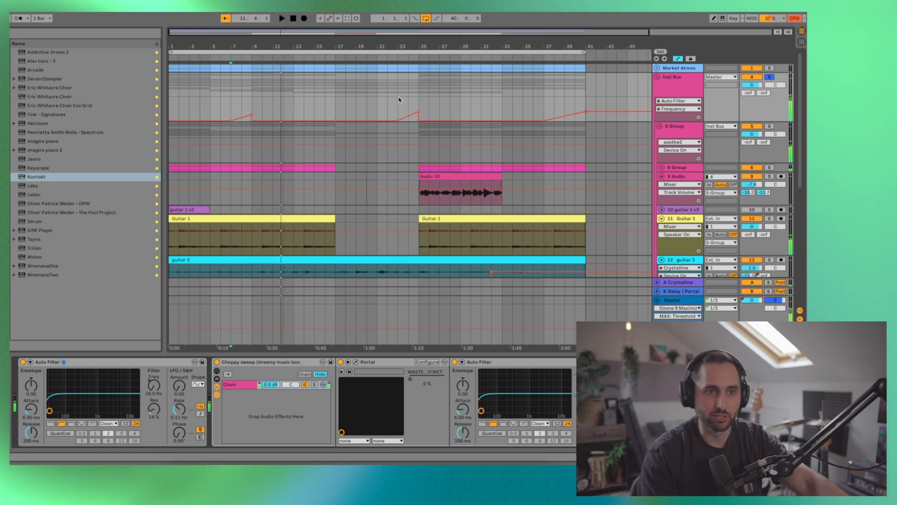
# - Play the Inst Bus transition leading into bar 25 and open the Portal plugin's window
pyautogui.click(409, 95)
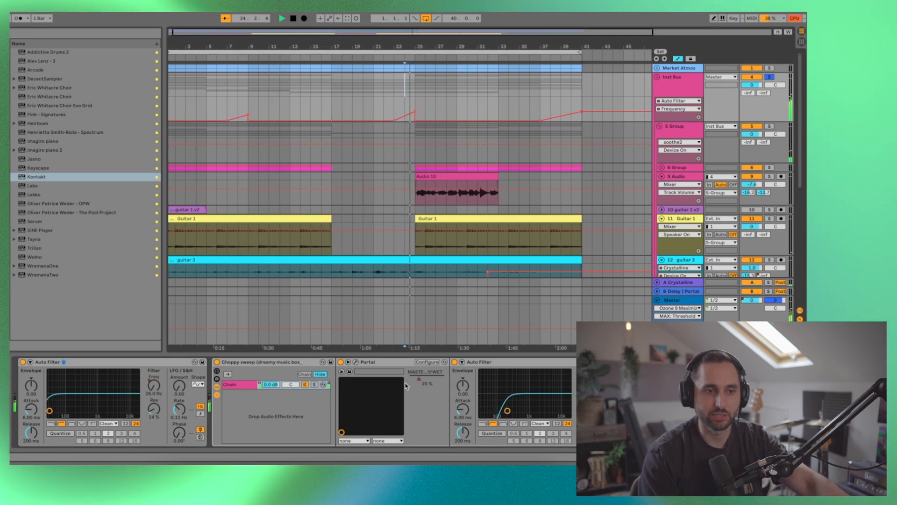
pyautogui.press('space')
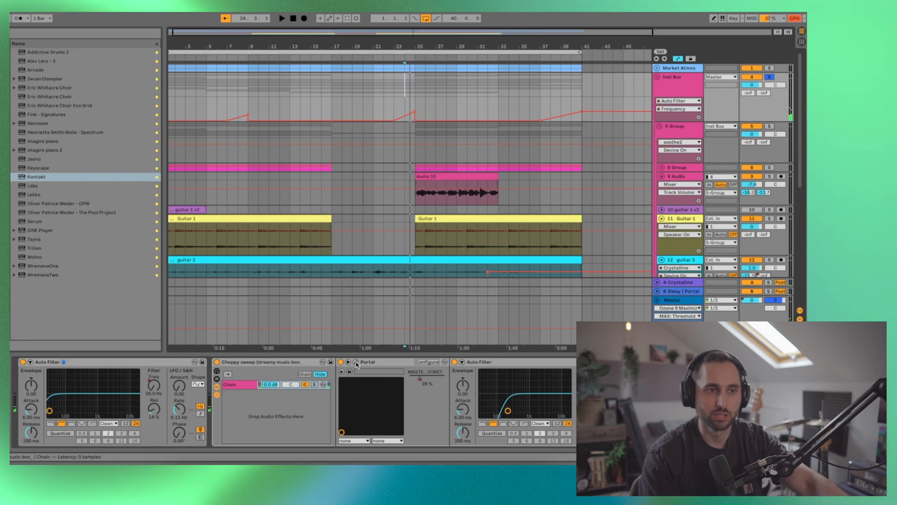
pyautogui.click(356, 363)
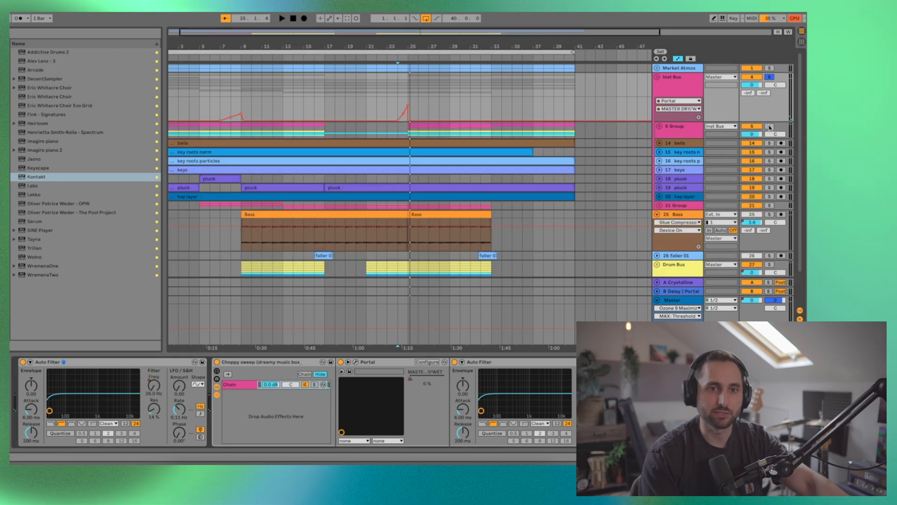
# - Solo 5 Group inside the Inst Bus and unfold it to view its guitar tracks
pyautogui.click(770, 127)
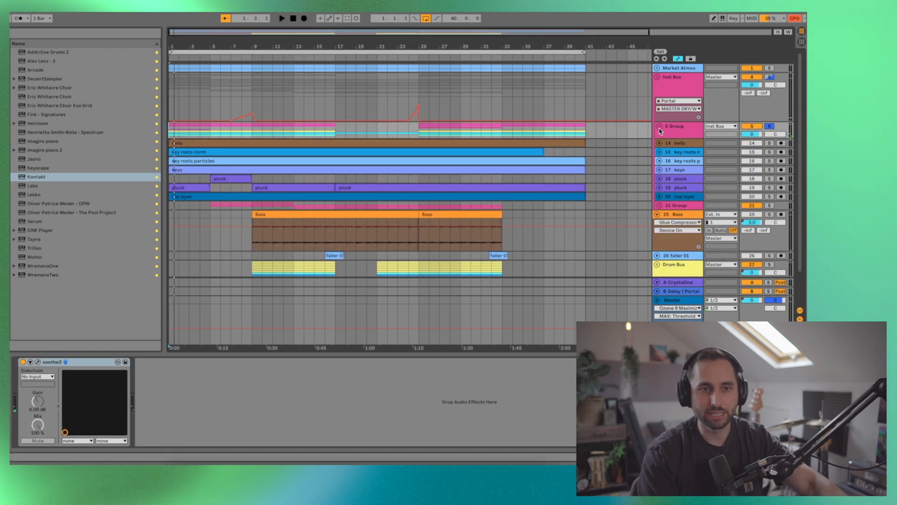
pyautogui.click(659, 127)
pyautogui.scroll(-3, 687, 149)
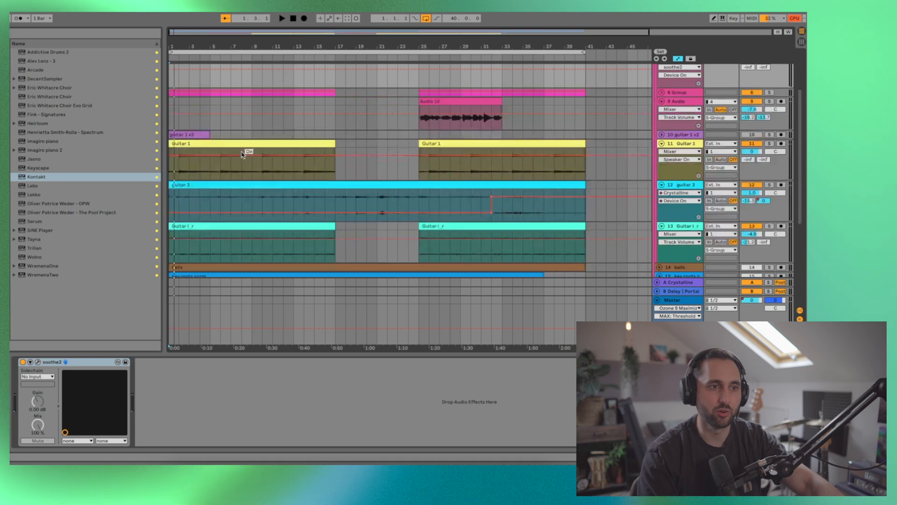
# - Solo the Guitar 1 track, select its first clip and play it from the start of the arrangement
pyautogui.click(770, 144)
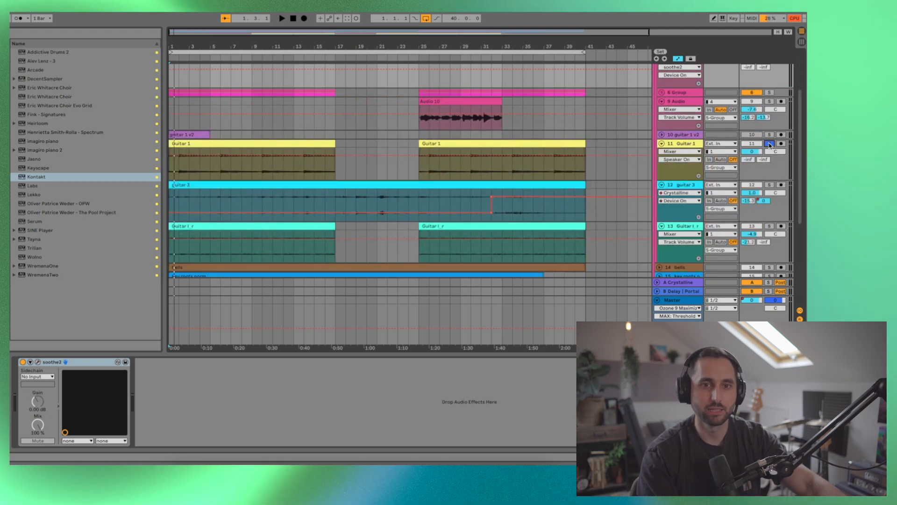
pyautogui.click(238, 145)
pyautogui.press('space')
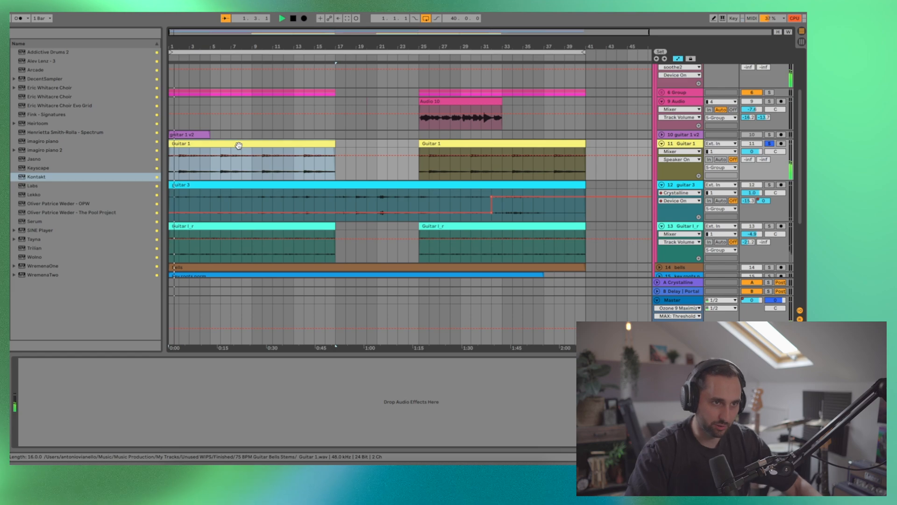
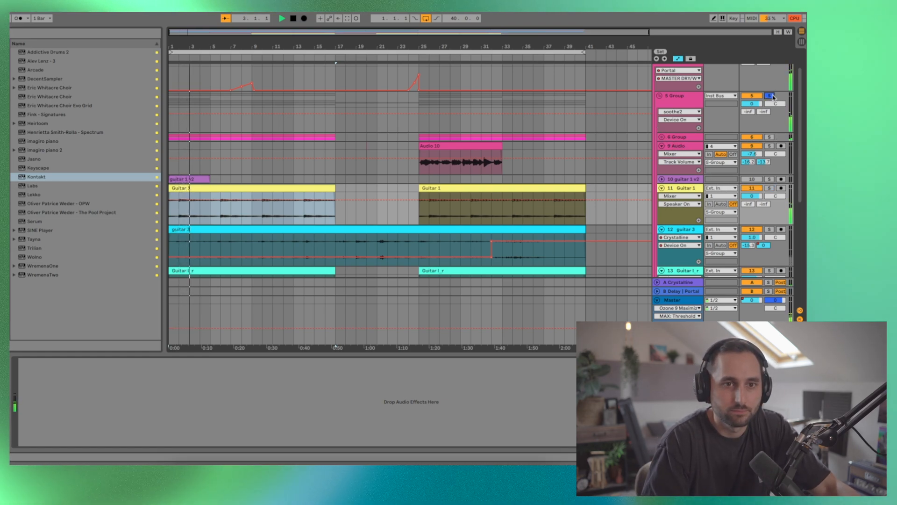
# - Listen to the Guitar l_r track in solo, then solo 6 Group and look at its two audio tracks
pyautogui.scroll(-3, 400, 191)
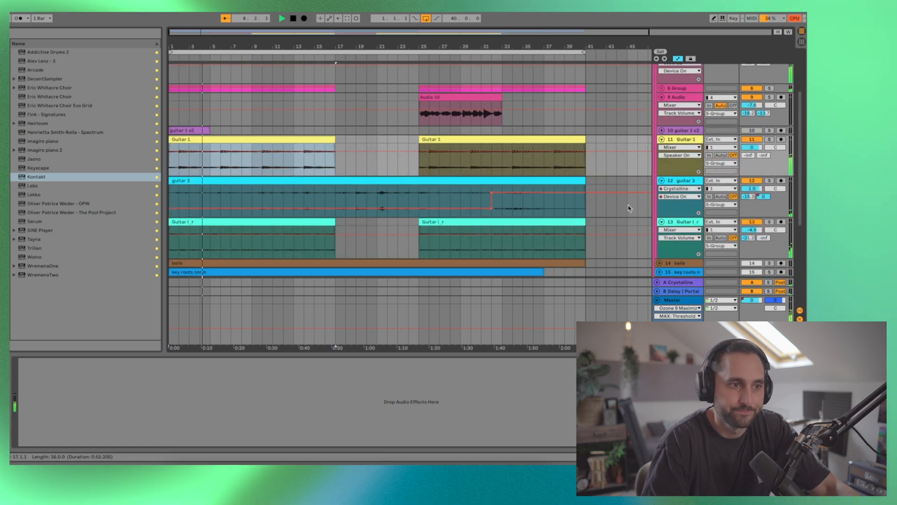
pyautogui.click(768, 222)
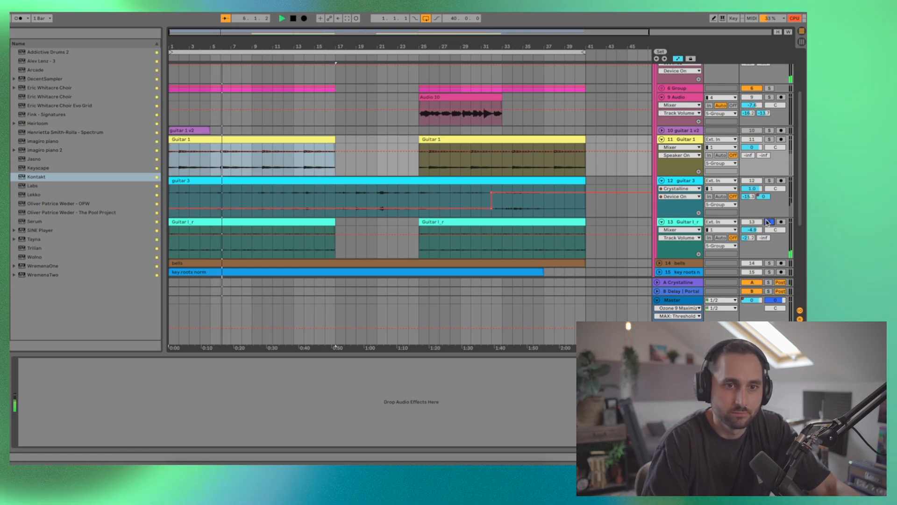
pyautogui.scroll(1, 745, 120)
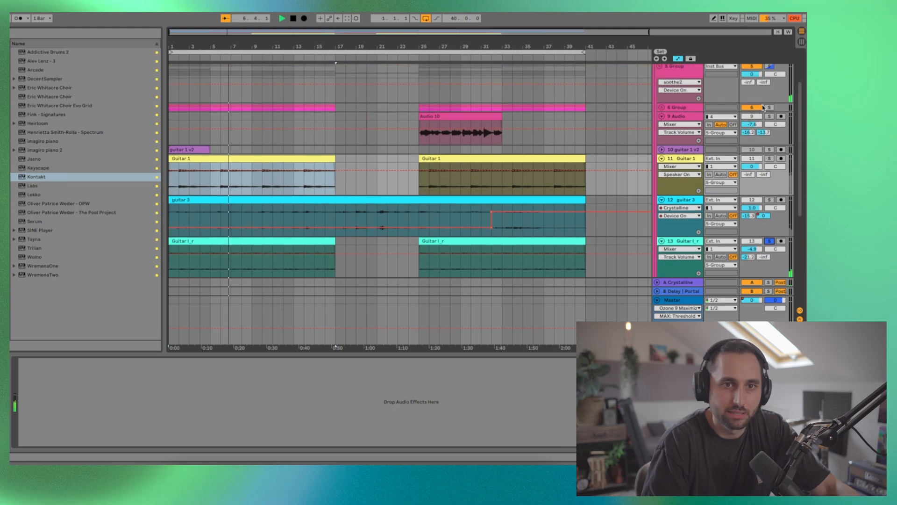
pyautogui.click(662, 108)
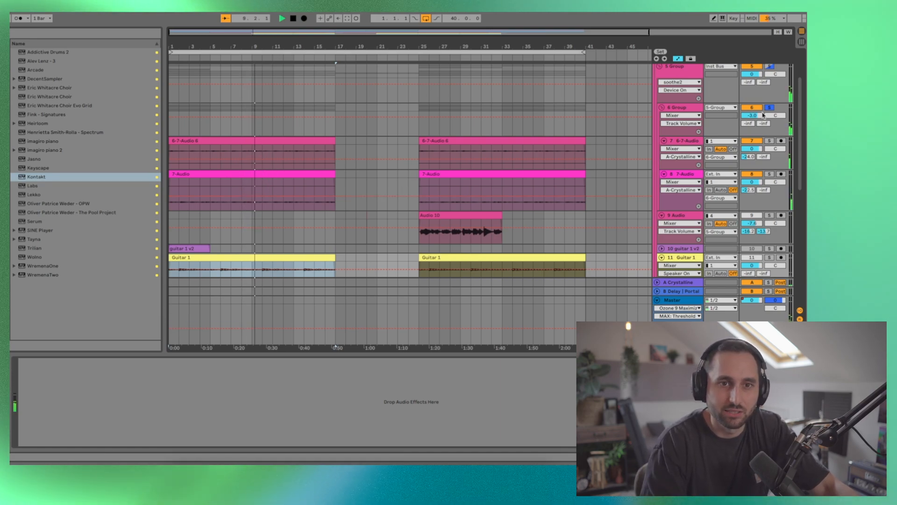
pyautogui.click(662, 107)
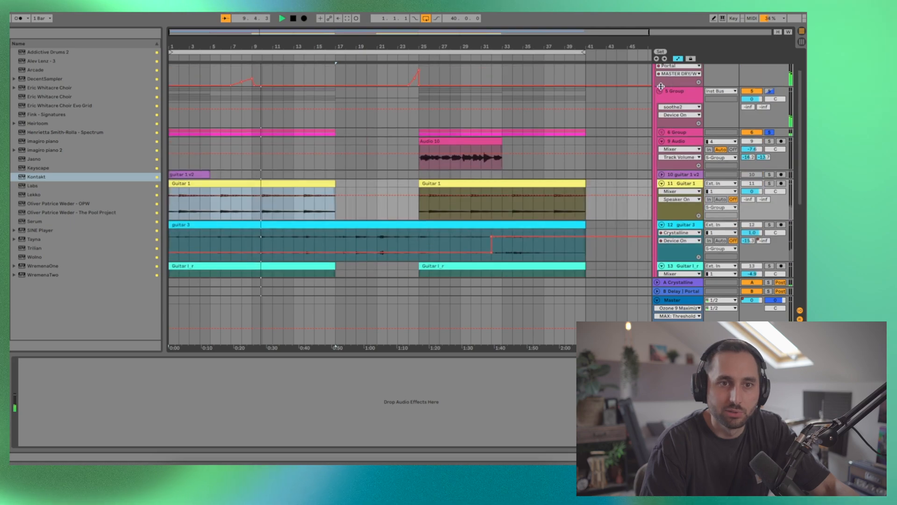
# - Fold 5 Group, compare it with its solo off and on, and play it from just before bar 25
pyautogui.click(662, 91)
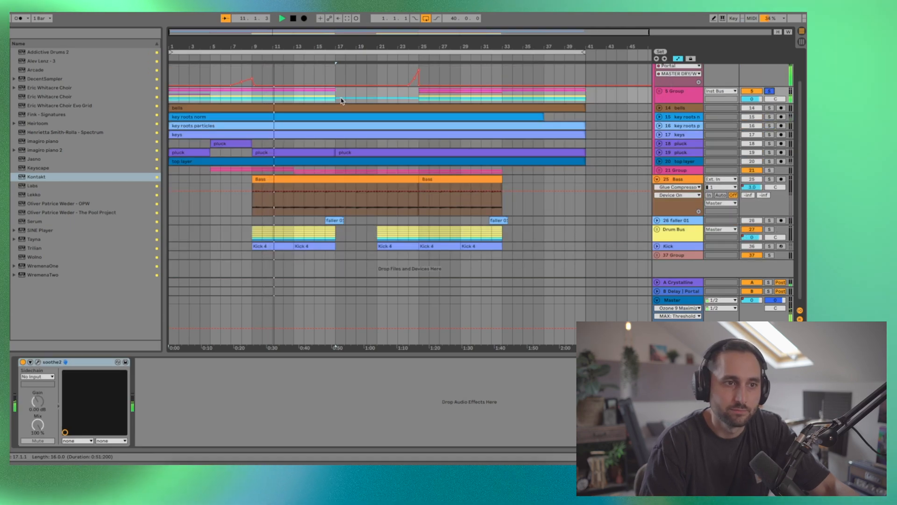
pyautogui.click(770, 91)
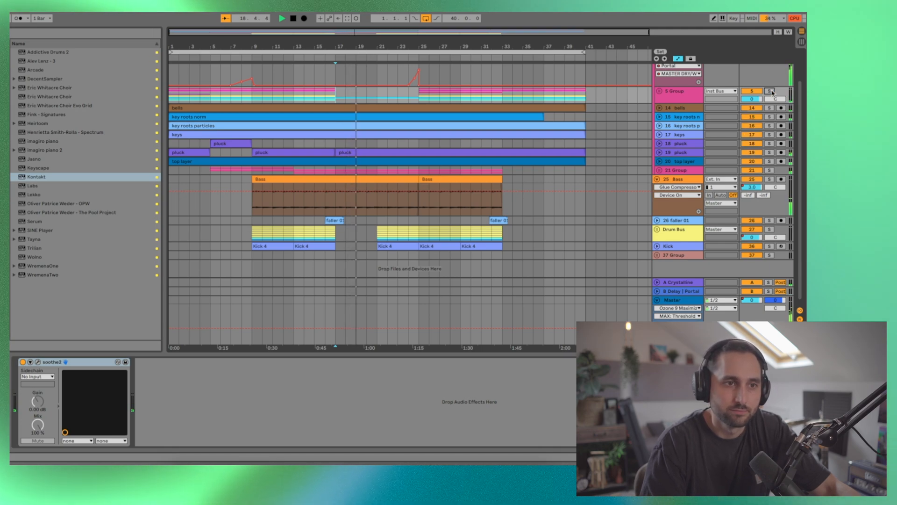
pyautogui.click(770, 91)
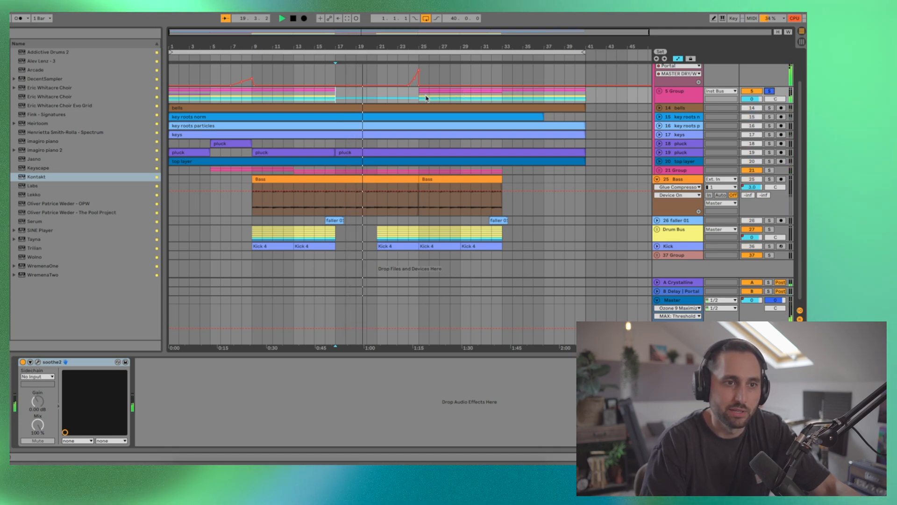
pyautogui.press('space')
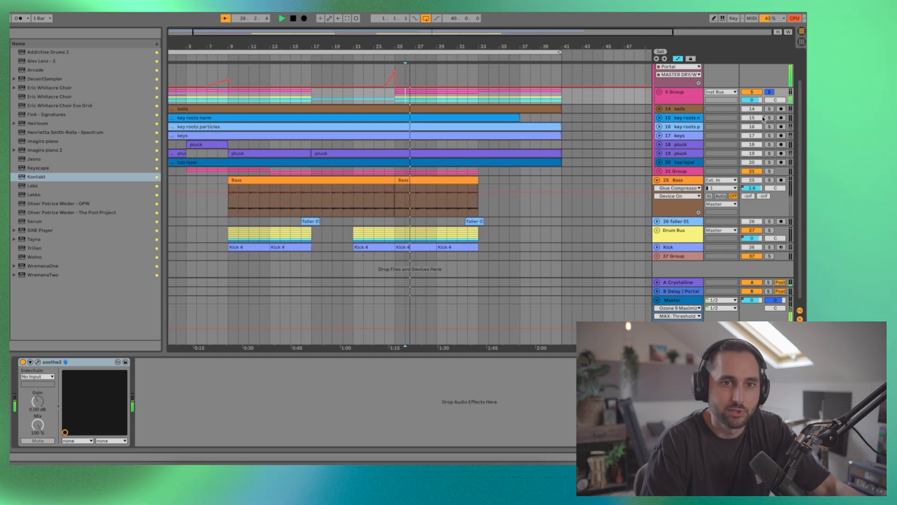
# - Solo and unfold the bells track and play it from around bar 29
pyautogui.scroll(1, 692, 135)
pyautogui.scroll(2, 692, 136)
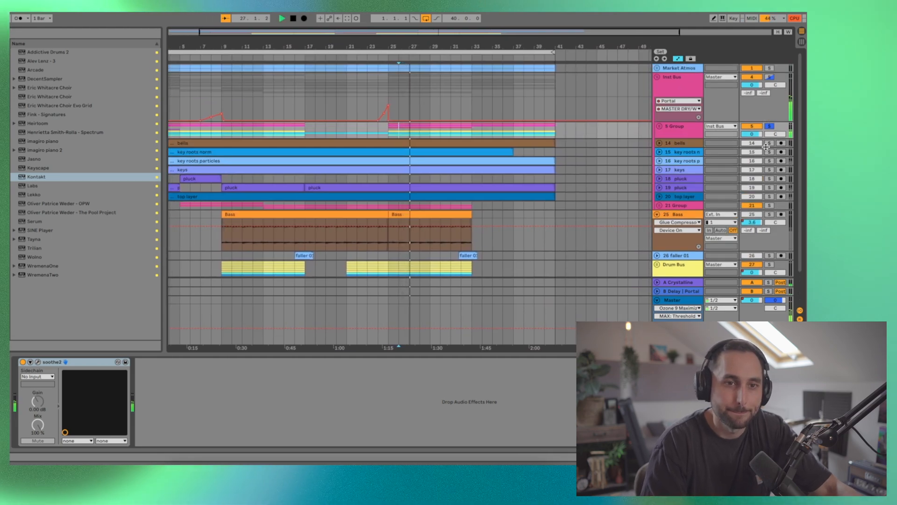
pyautogui.click(659, 143)
pyautogui.press('space')
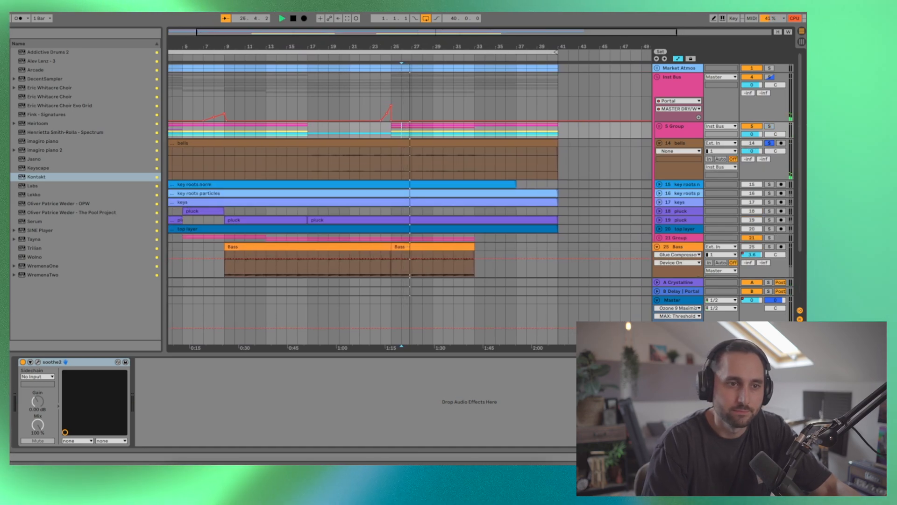
pyautogui.click(430, 167)
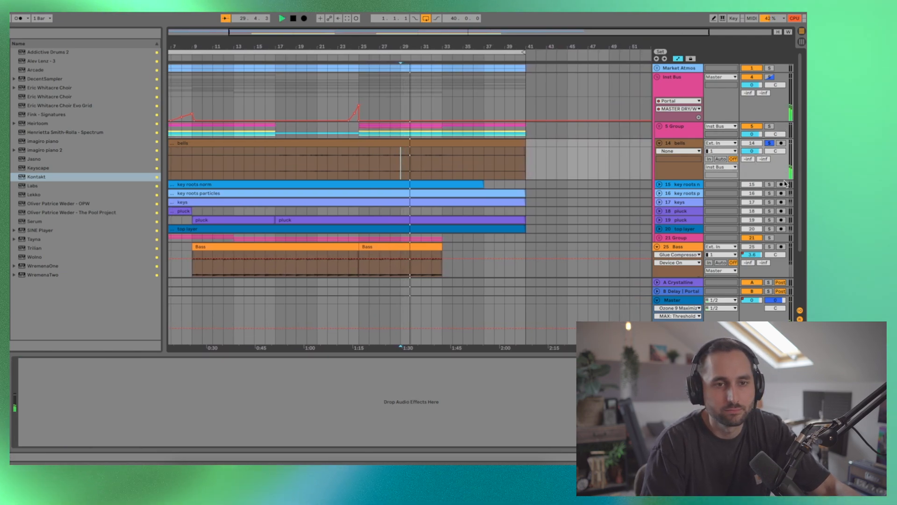
pyautogui.press('space')
# - Unfold and solo 37 Group, arm its Sleepy Lofi Bells track and select that track's Convolution Reverb device
pyautogui.scroll(-3, 696, 184)
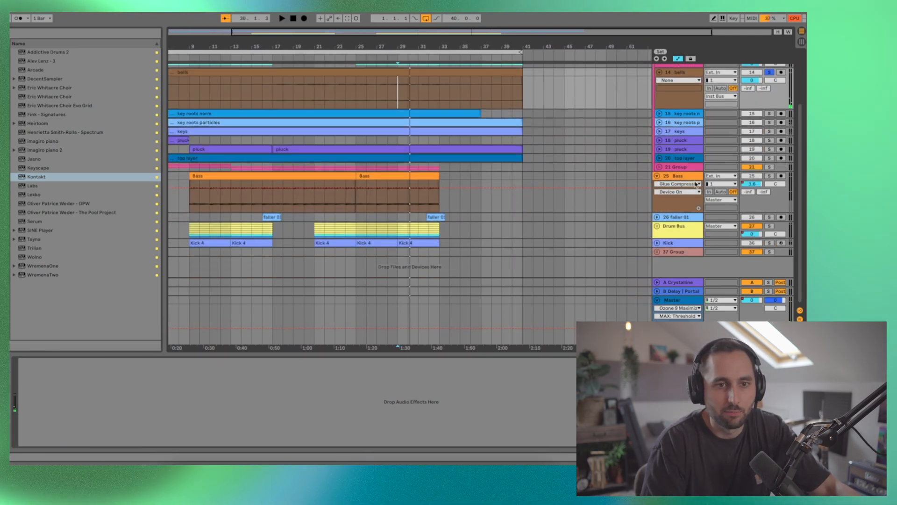
pyautogui.click(658, 253)
pyautogui.scroll(-6, 732, 172)
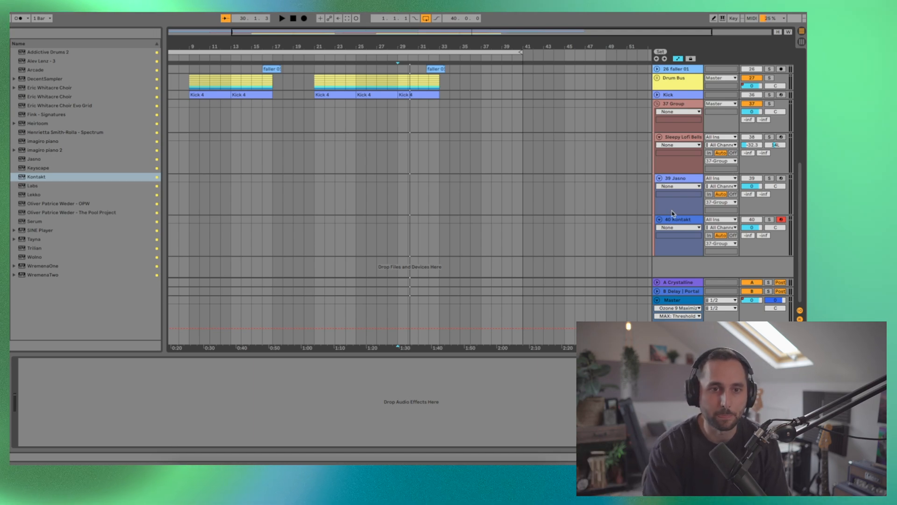
pyautogui.click(695, 138)
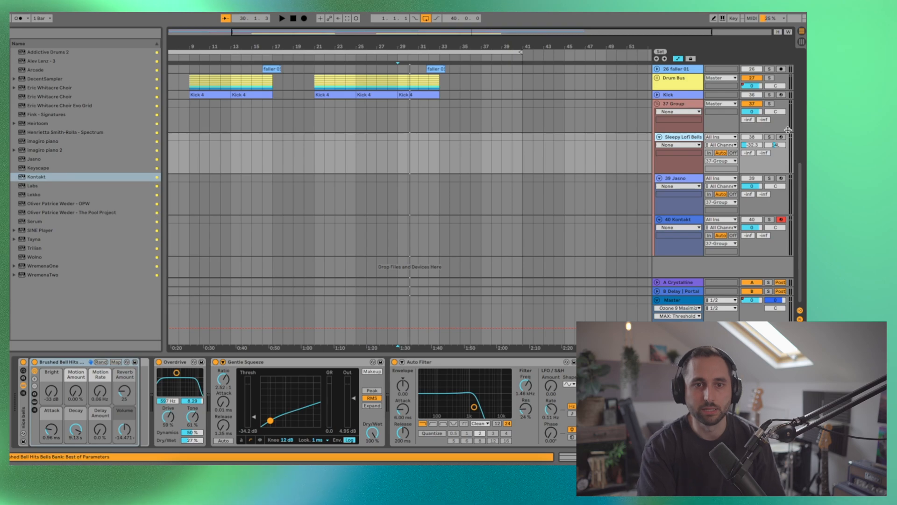
pyautogui.click(781, 137)
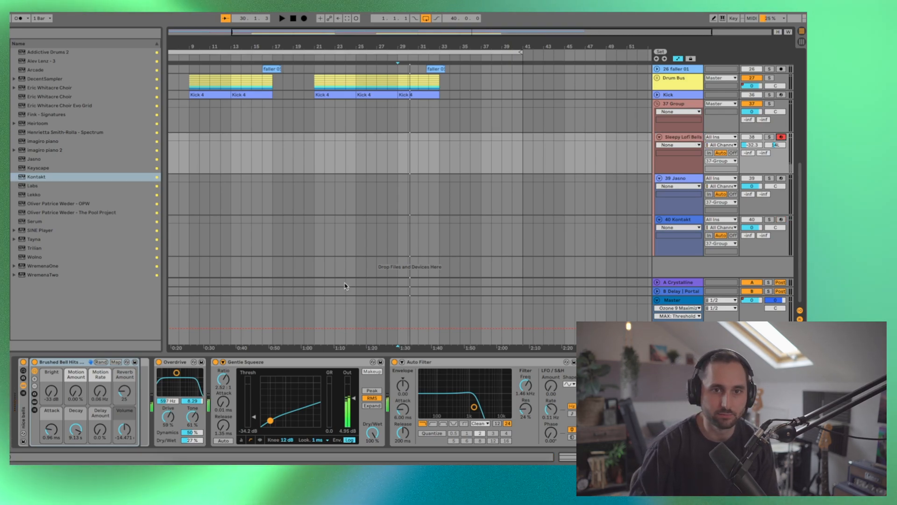
pyautogui.click(770, 103)
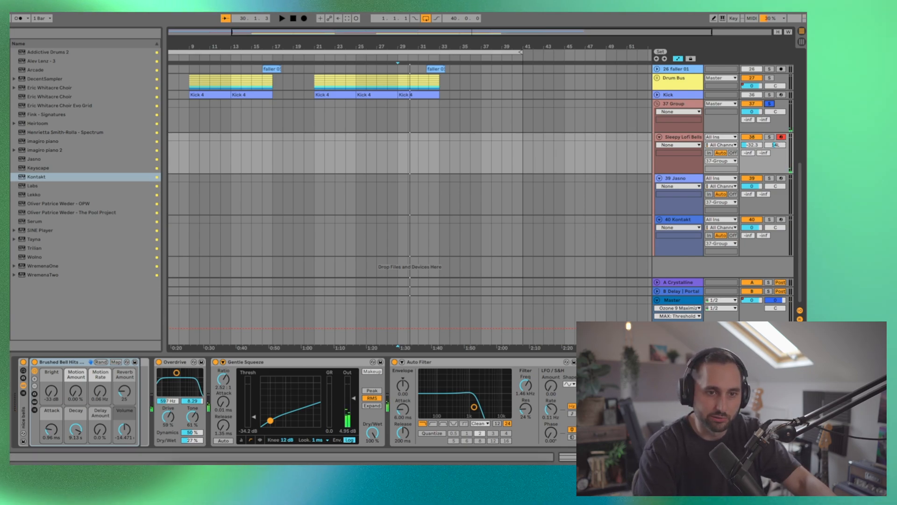
pyautogui.click(588, 362)
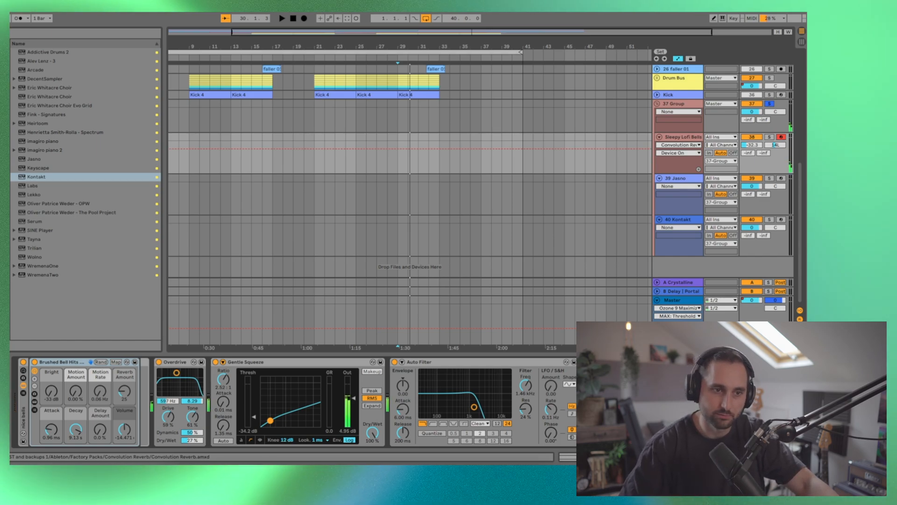
# - Arm the Jasno track followed by the Kontakt track, and view the Kontakt instrument's window before closing it
pyautogui.click(780, 180)
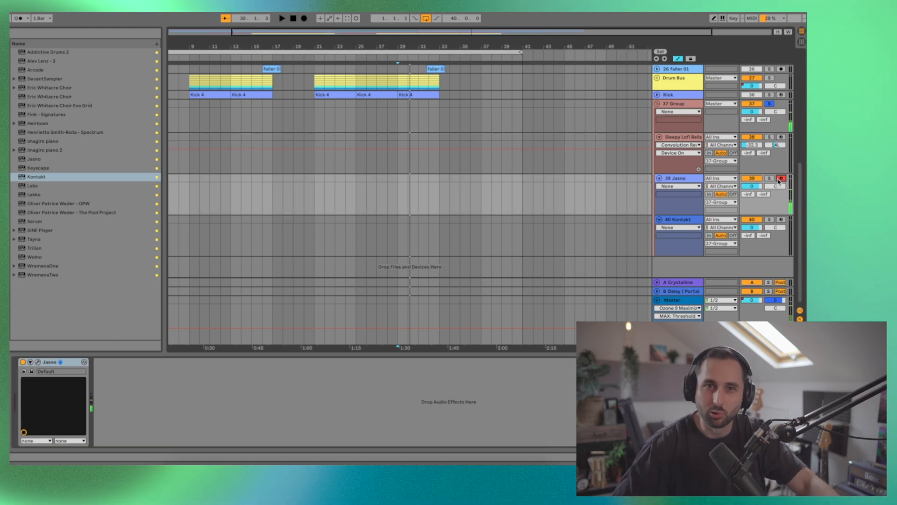
pyautogui.click(781, 220)
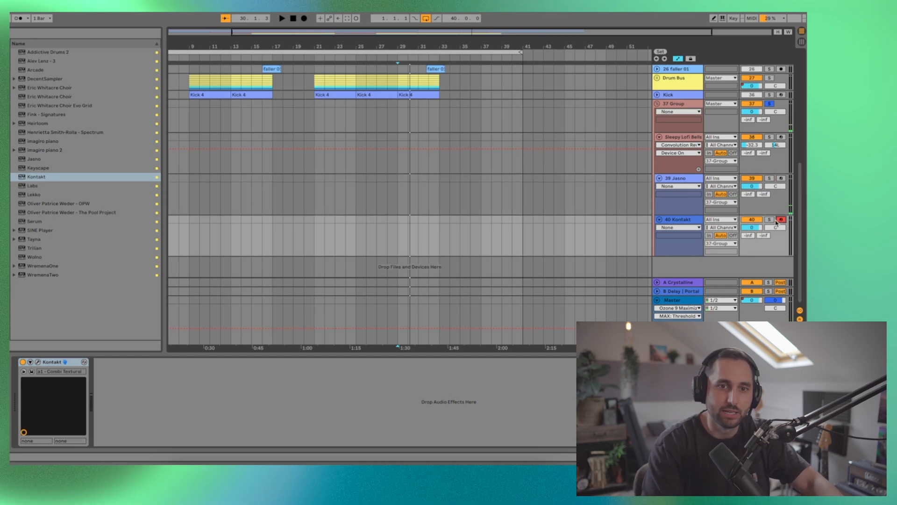
pyautogui.click(39, 363)
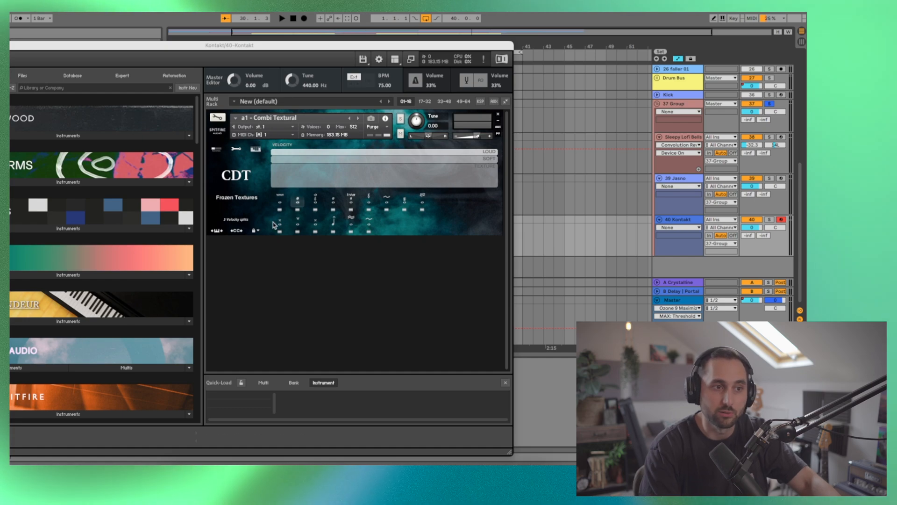
pyautogui.press('super+w')
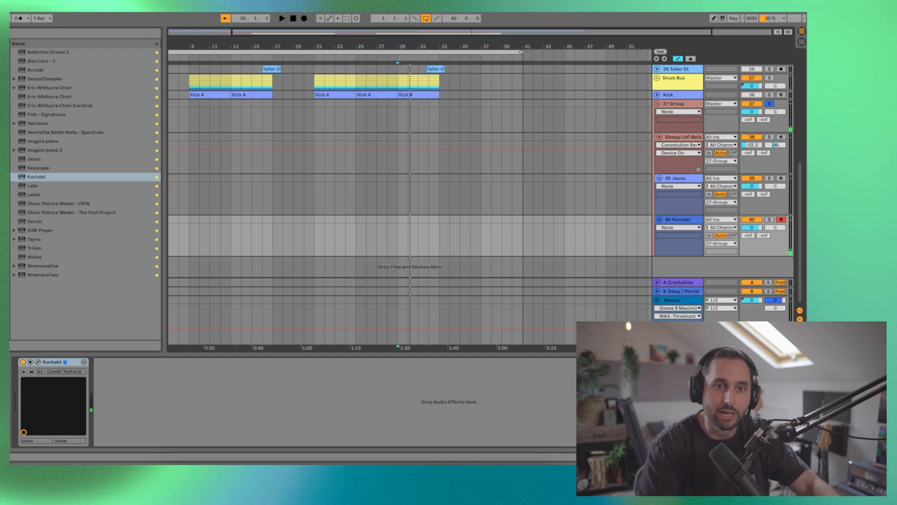
# - Solo and unfold the key roots norm track, unfold key roots particles, and play key roots norm from bar 10
pyautogui.scroll(10, 695, 148)
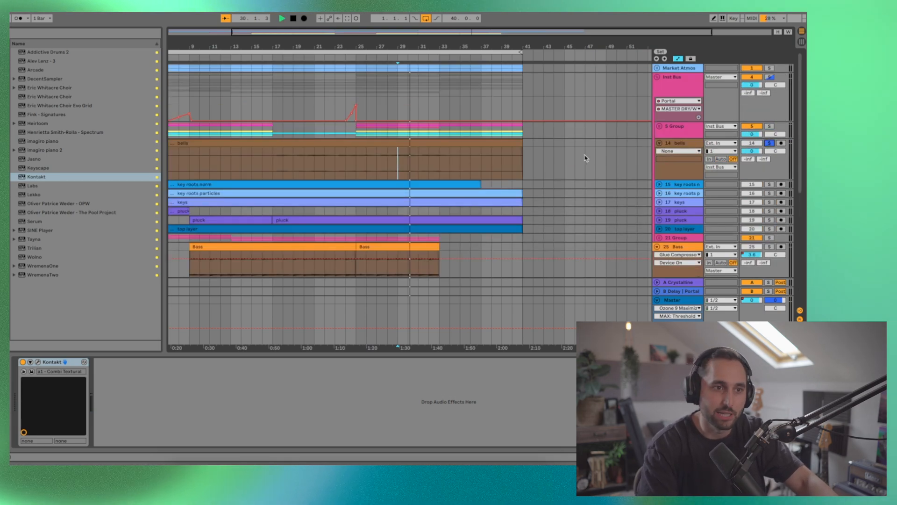
pyautogui.press('space')
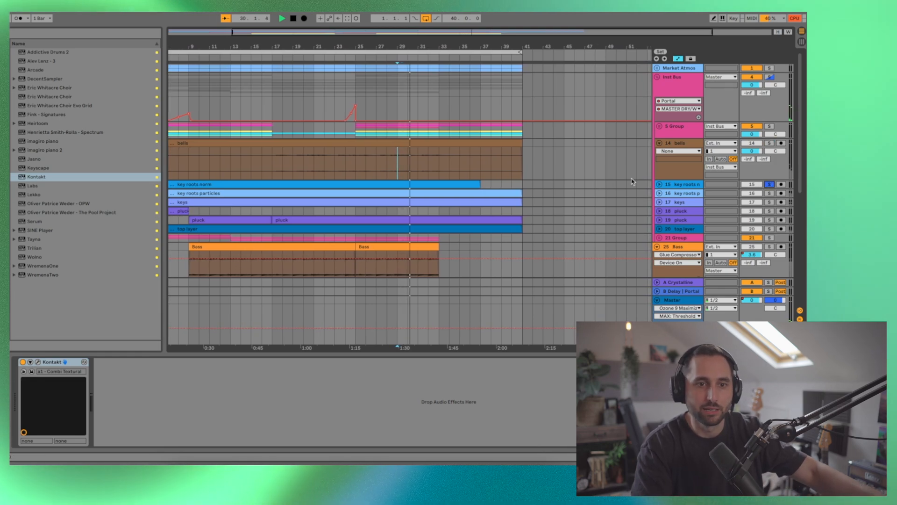
pyautogui.click(659, 184)
pyautogui.scroll(-1, 664, 214)
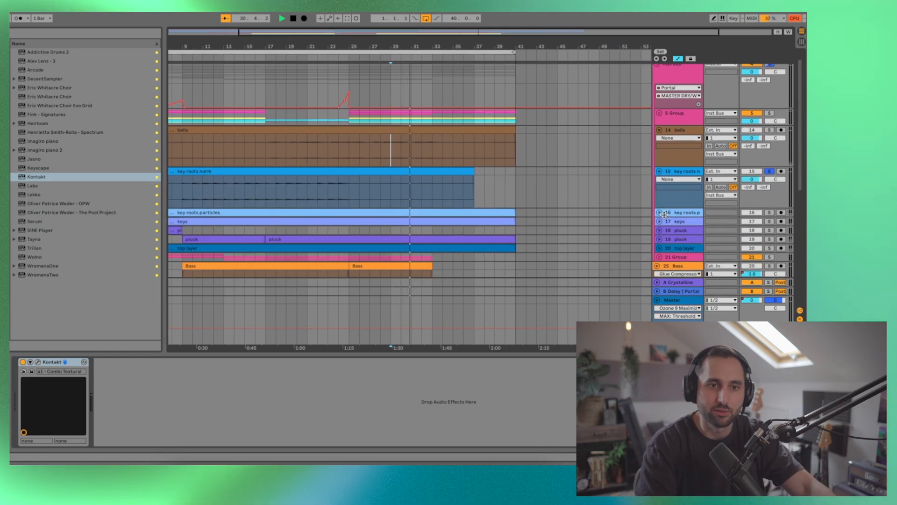
pyautogui.click(664, 214)
pyautogui.click(660, 213)
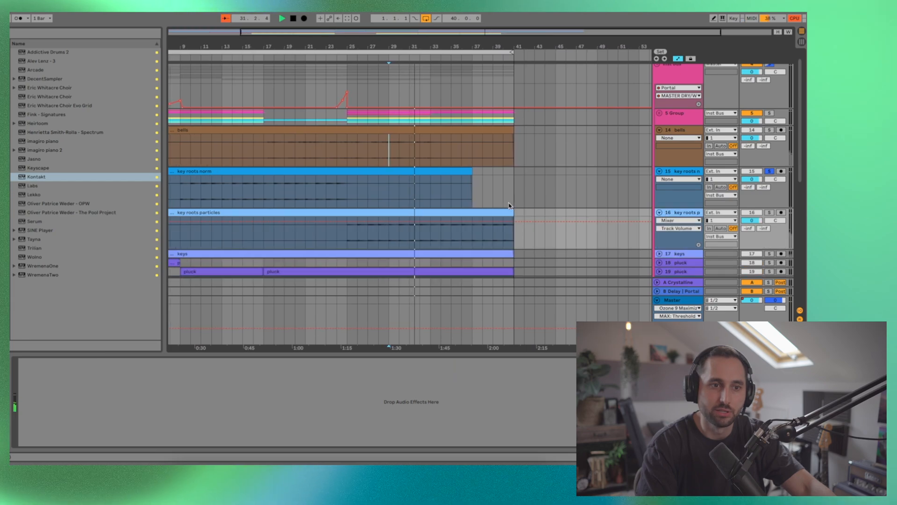
pyautogui.hscroll(-3, 431, 194)
pyautogui.click(260, 197)
pyautogui.press('space')
pyautogui.press('space')
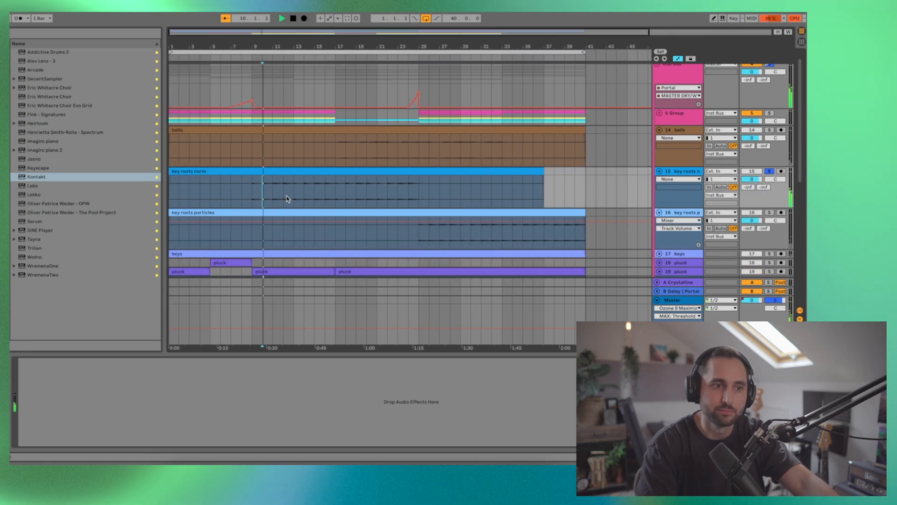
# - Listen to key roots particles in solo from bar 25, and unfold and solo the keys track from bar 10
pyautogui.click(769, 212)
pyautogui.click(422, 239)
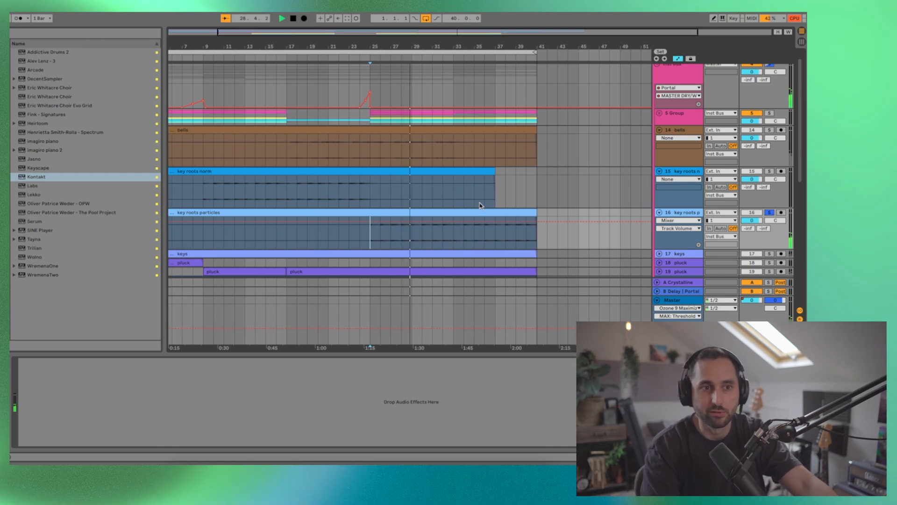
pyautogui.scroll(-3, 544, 209)
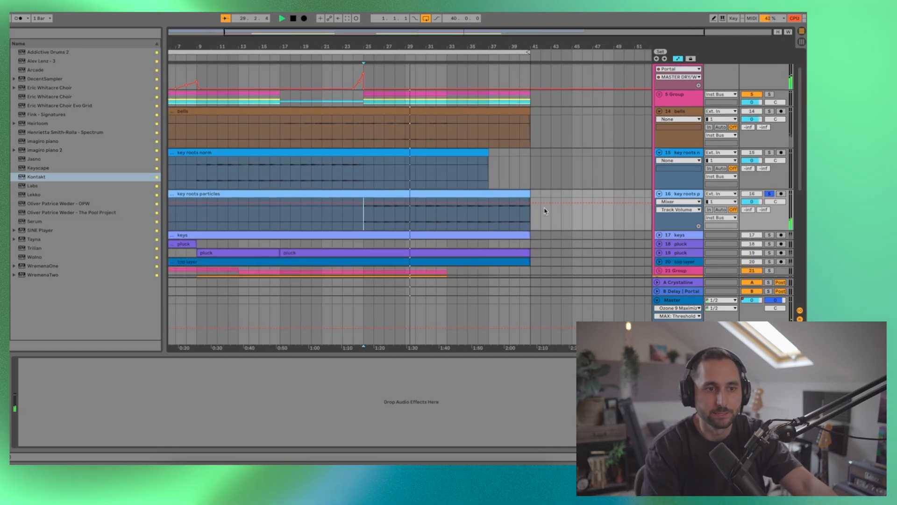
pyautogui.hscroll(-3, 411, 202)
pyautogui.click(769, 215)
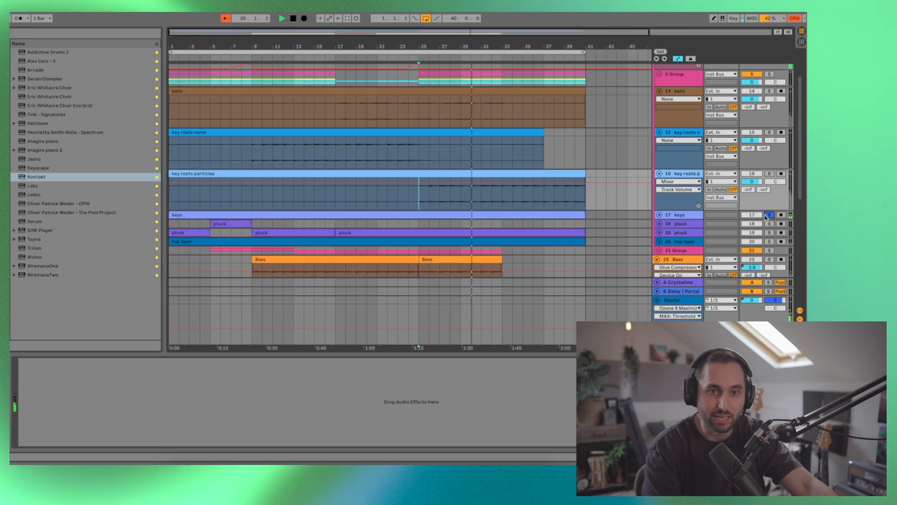
pyautogui.click(659, 214)
pyautogui.click(262, 247)
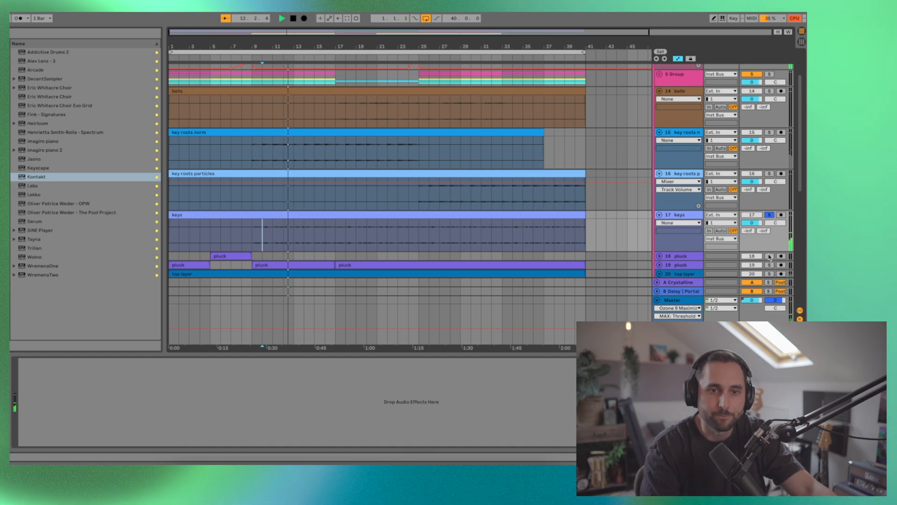
# - Play the clip on track 18 pluck in solo, unfold the track and inspect its Crystalline reverb window
pyautogui.click(231, 256)
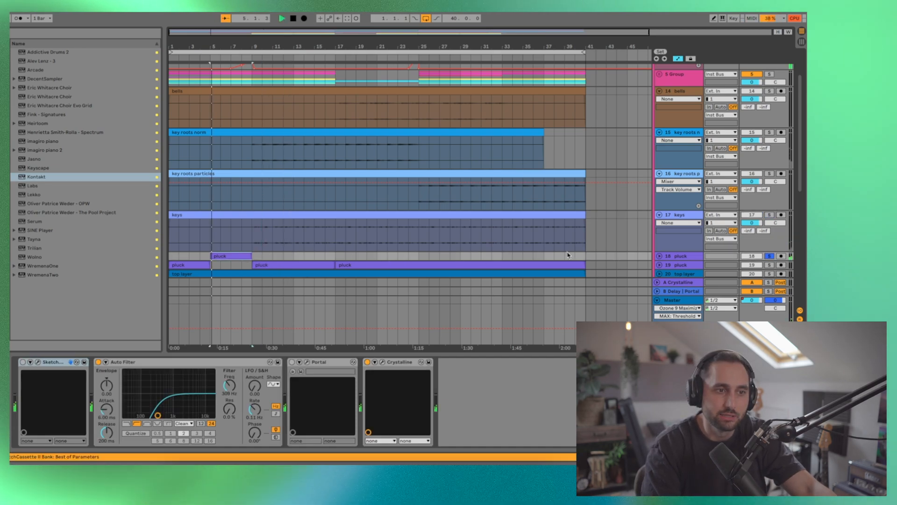
pyautogui.click(660, 256)
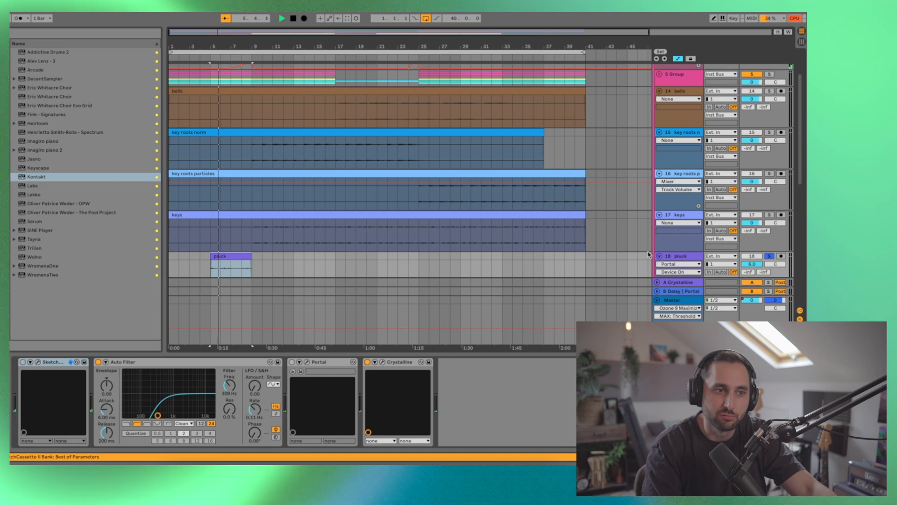
pyautogui.scroll(-3, 649, 253)
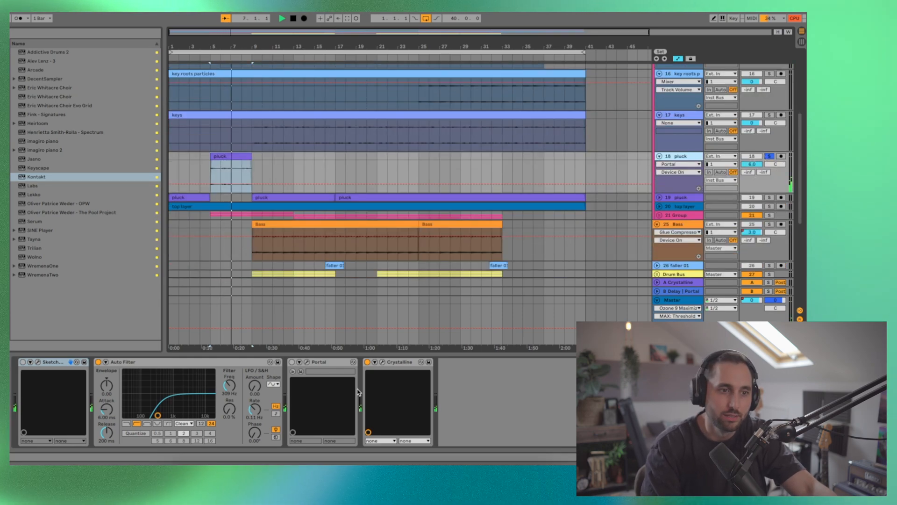
pyautogui.click(381, 362)
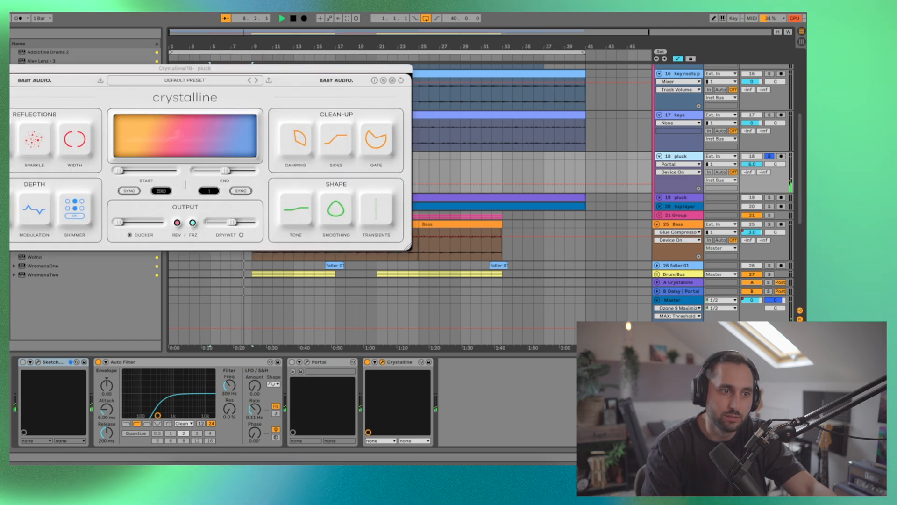
pyautogui.click(382, 363)
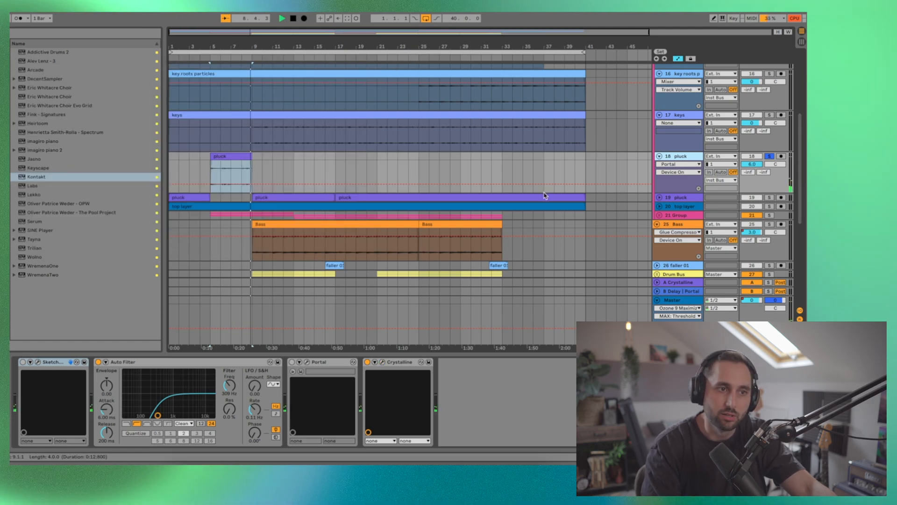
# - Unfold track 19 pluck, play its last clip from bar 17 and solo the track
pyautogui.click(659, 198)
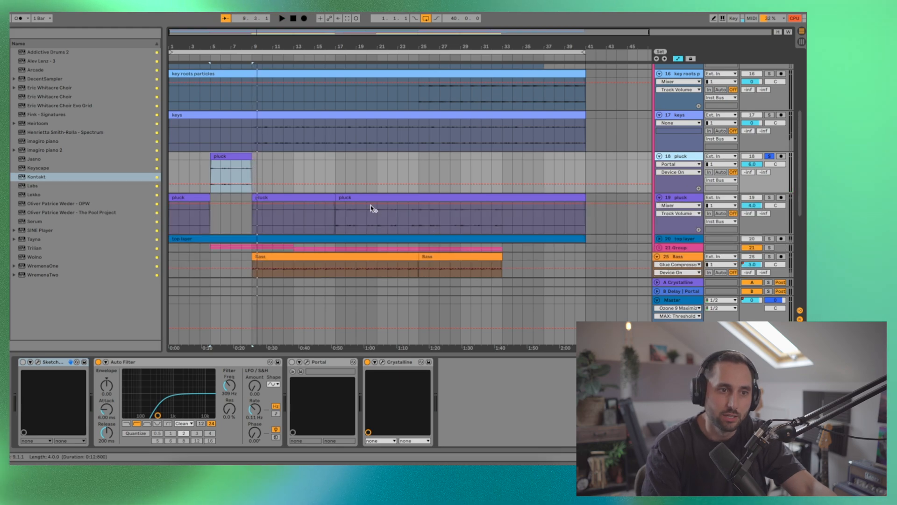
pyautogui.click(351, 197)
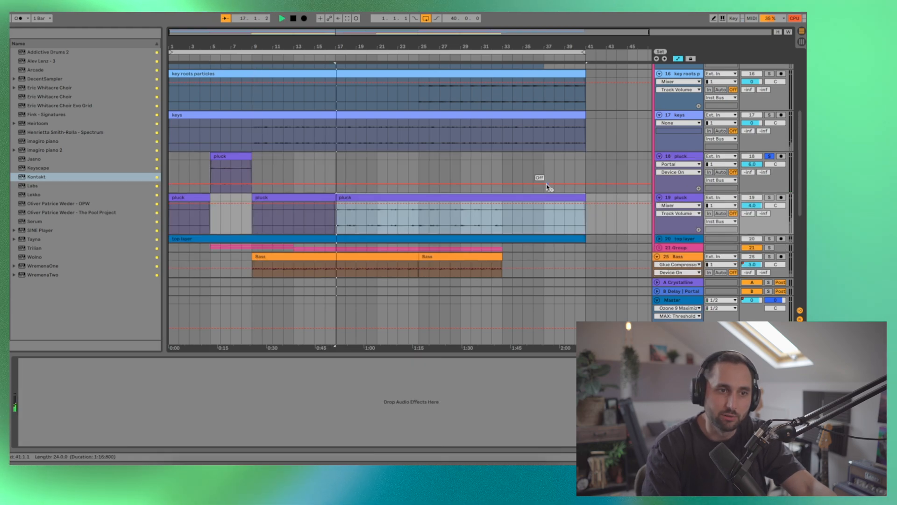
pyautogui.click(769, 197)
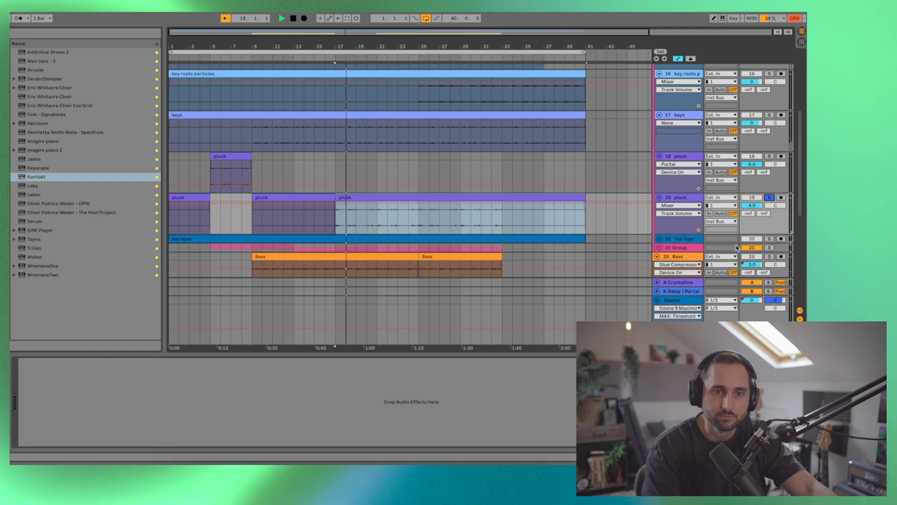
# - Solo and unfold the top layer track and play it from bar 15
pyautogui.click(770, 239)
pyautogui.click(659, 241)
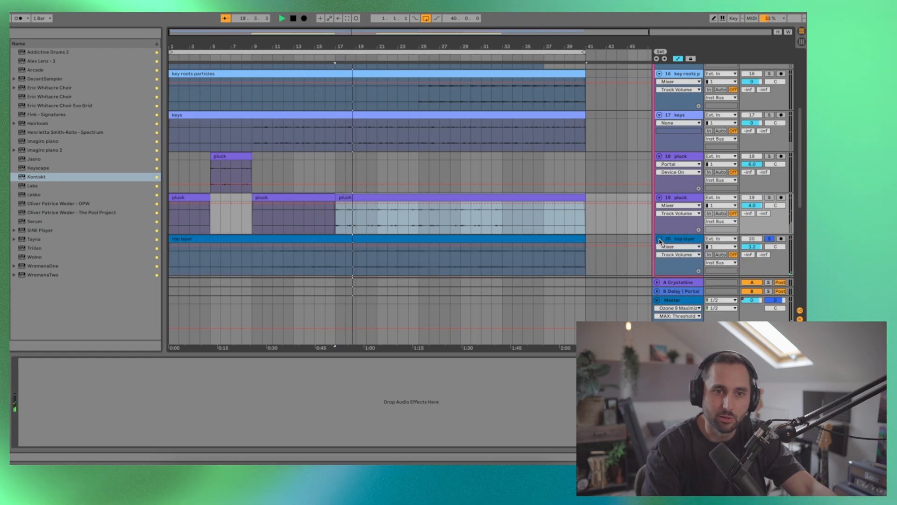
pyautogui.click(314, 267)
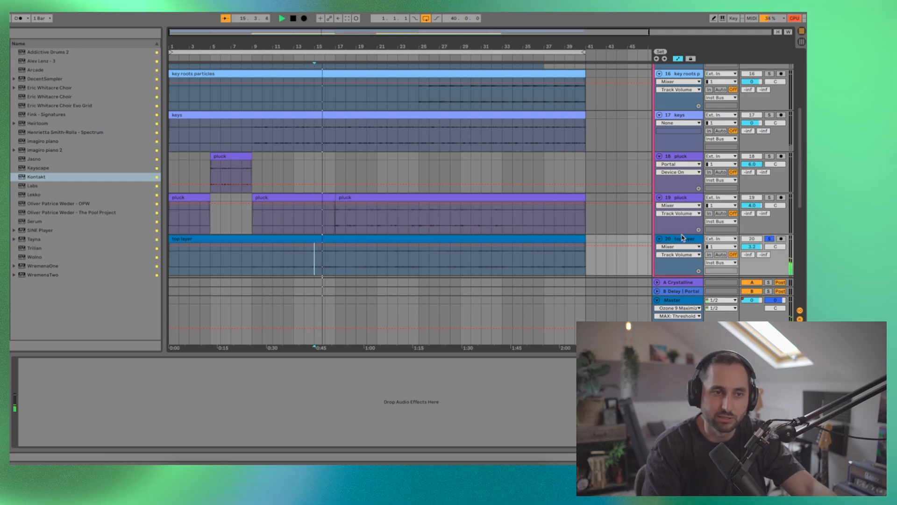
# - Solo 21 Group and unfold it to view the instrument tracks inside
pyautogui.scroll(-5, 682, 237)
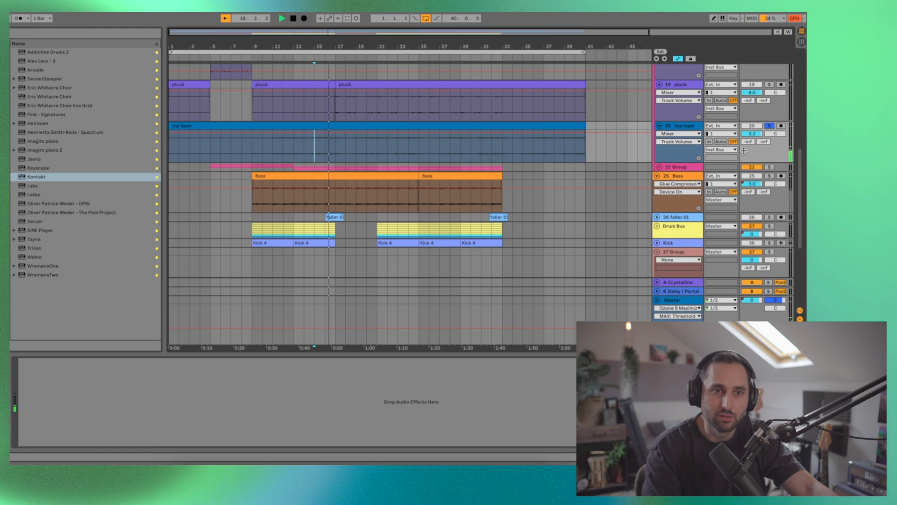
pyautogui.click(769, 167)
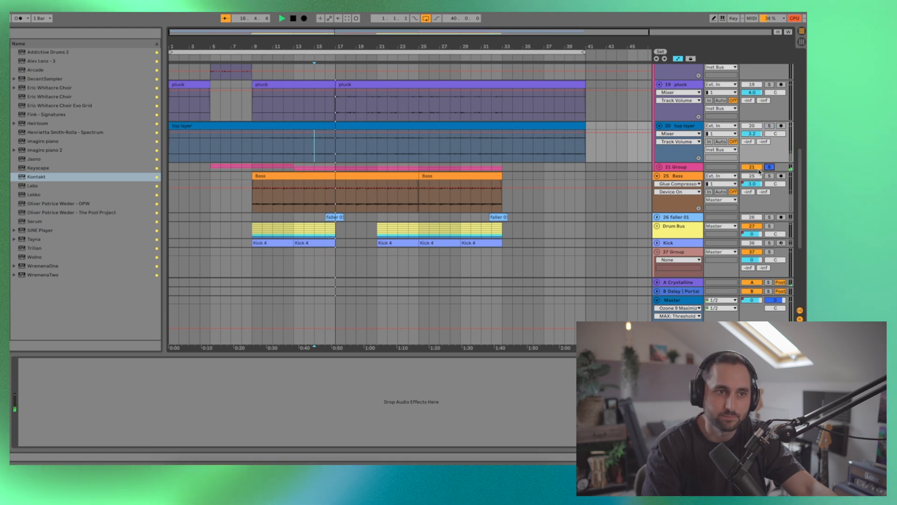
pyautogui.click(660, 167)
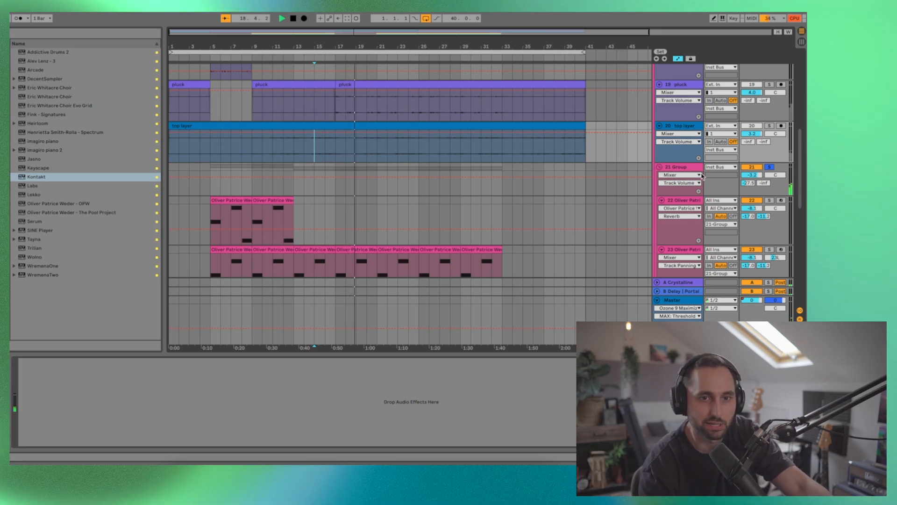
# - Examine the instrument tracks 22, 23 and 24 inside 21 Group while the group plays in solo
pyautogui.scroll(-1, 537, 203)
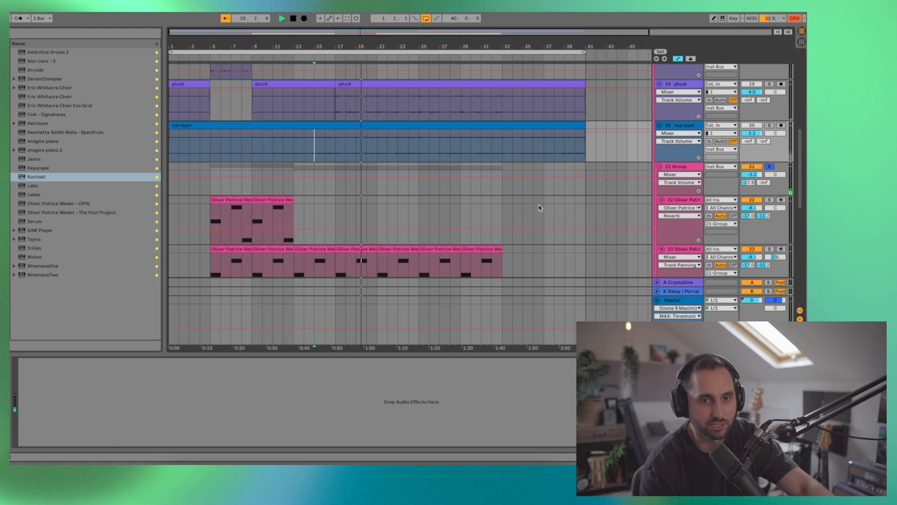
pyautogui.click(687, 171)
pyautogui.click(677, 199)
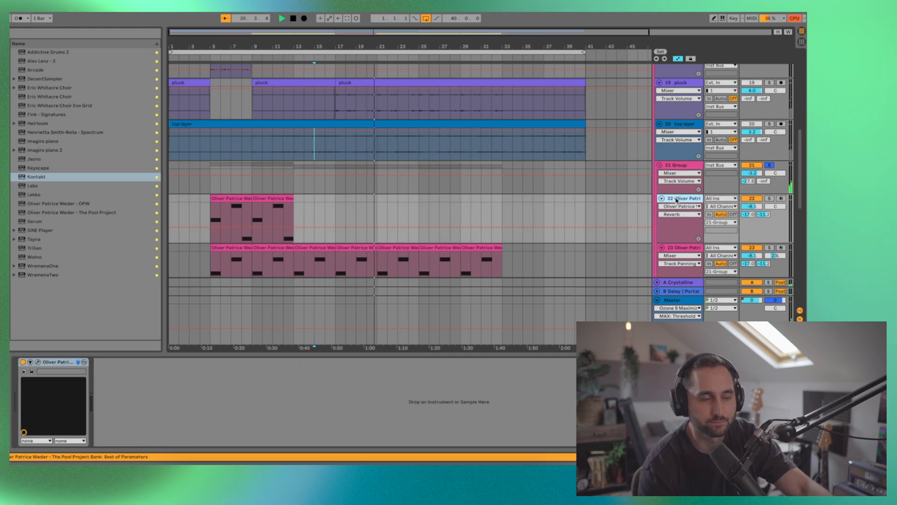
pyautogui.scroll(-3, 455, 230)
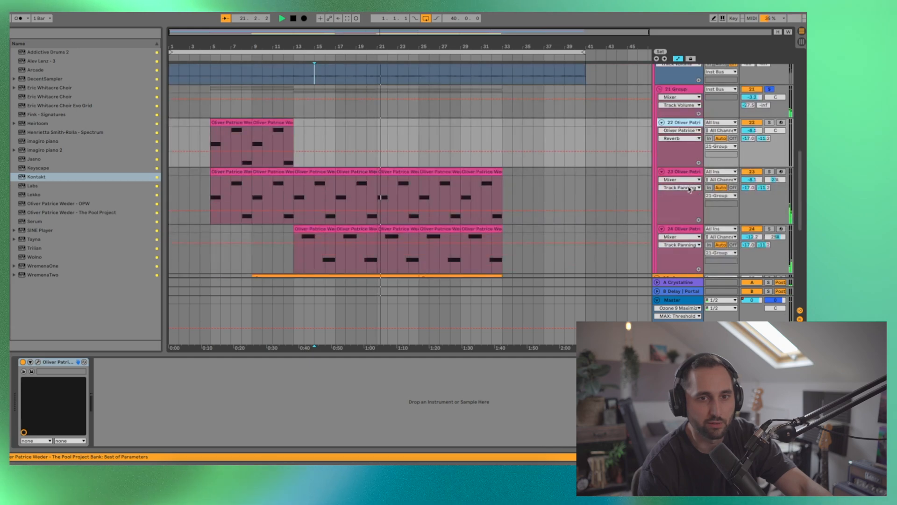
# - Inspect the device chains of the return tracks B Delay | Portal and A Crystalline
pyautogui.click(697, 291)
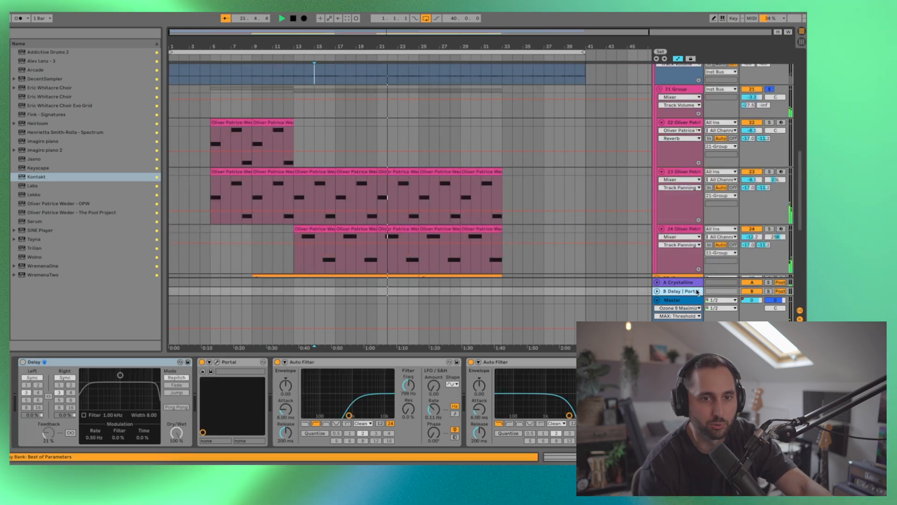
pyautogui.click(689, 283)
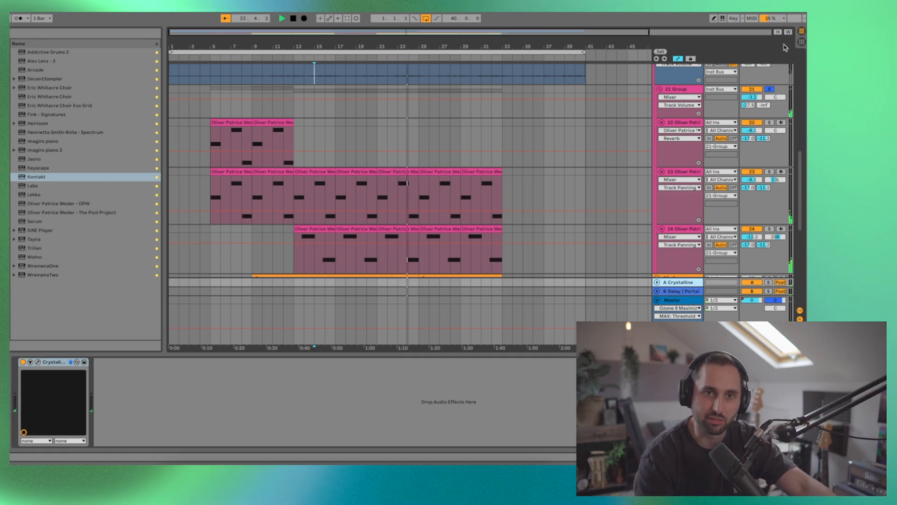
# - Fold the Inst Bus and 37 Group and turn off the Inst Bus solo
pyautogui.scroll(10, 768, 94)
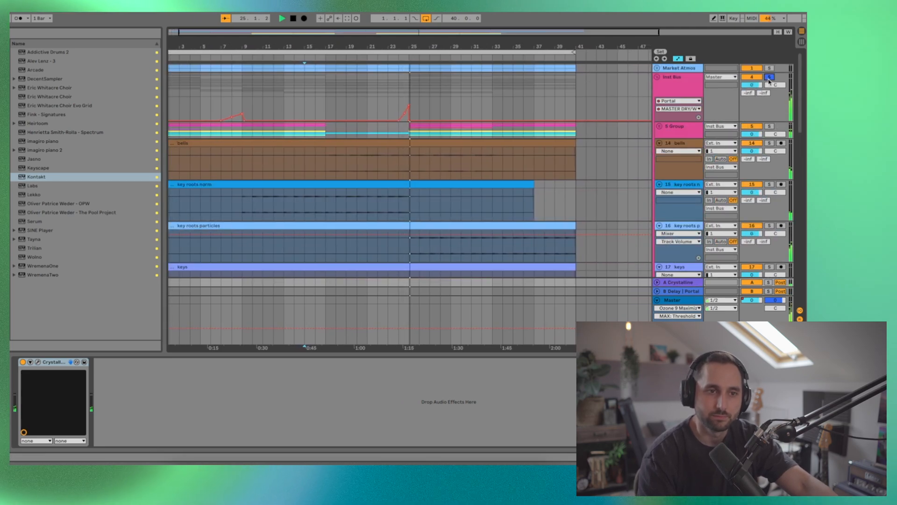
pyautogui.click(657, 77)
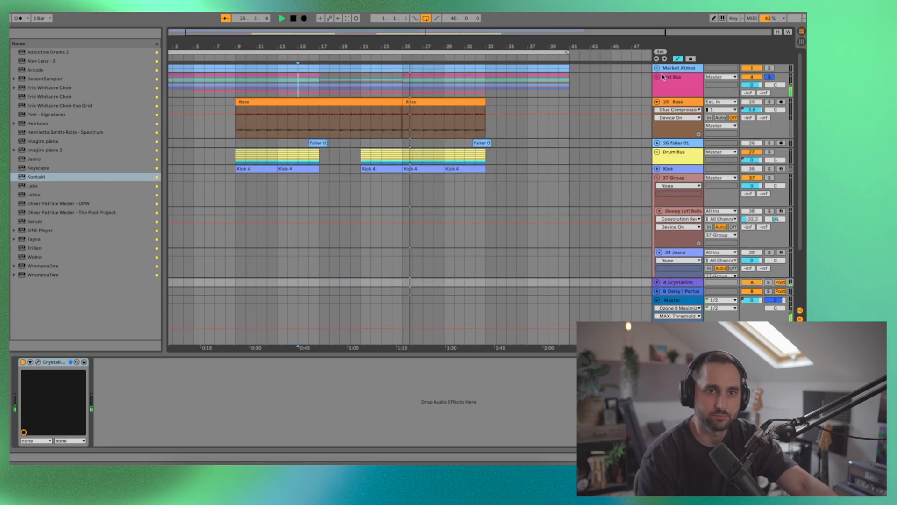
pyautogui.click(657, 178)
pyautogui.click(769, 78)
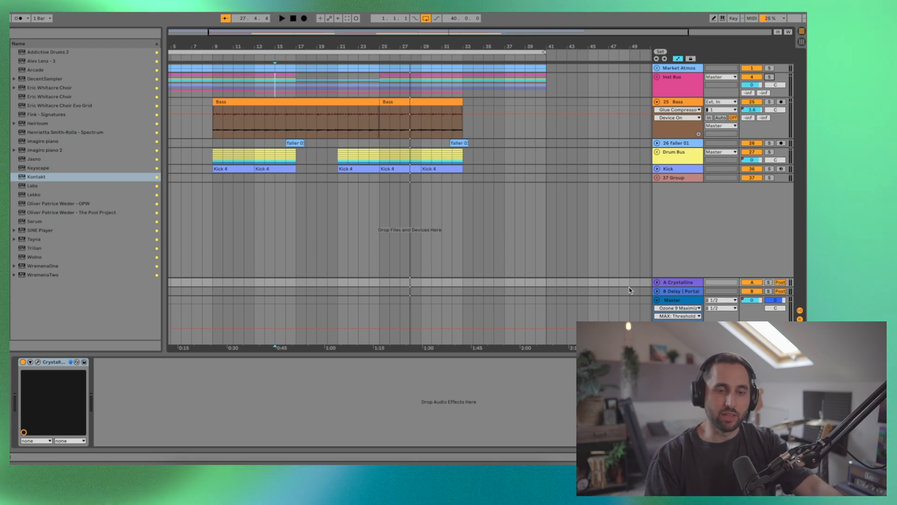
# - Review the Master track's device chain and inspect its VUMT meter window
pyautogui.click(697, 303)
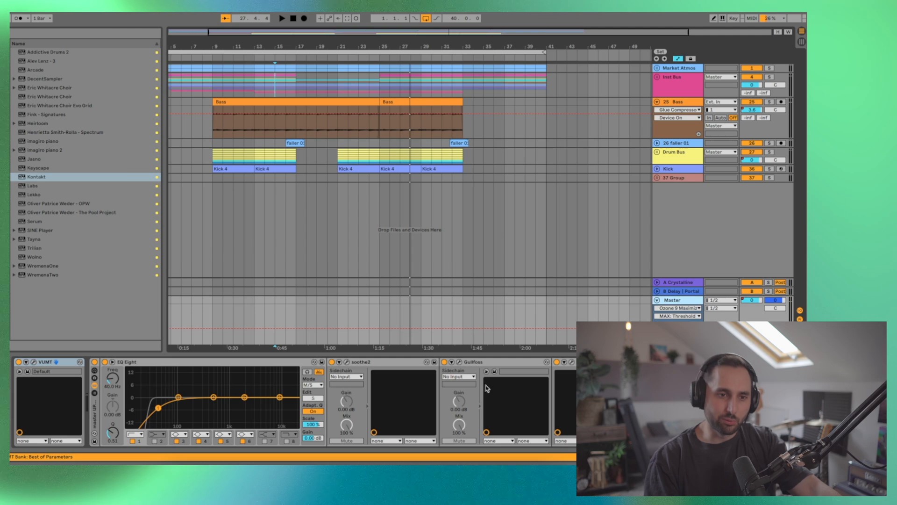
pyautogui.hscroll(10, 486, 388)
pyautogui.hscroll(-10, 473, 387)
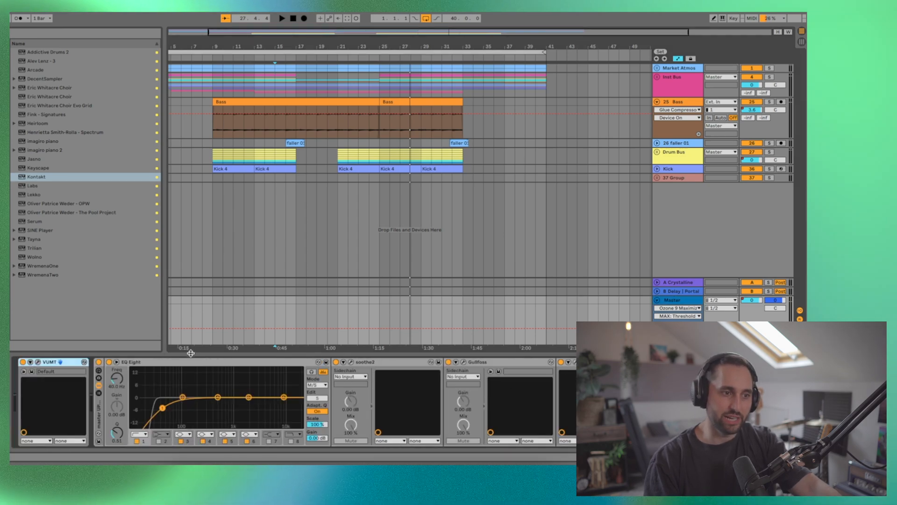
pyautogui.click(38, 363)
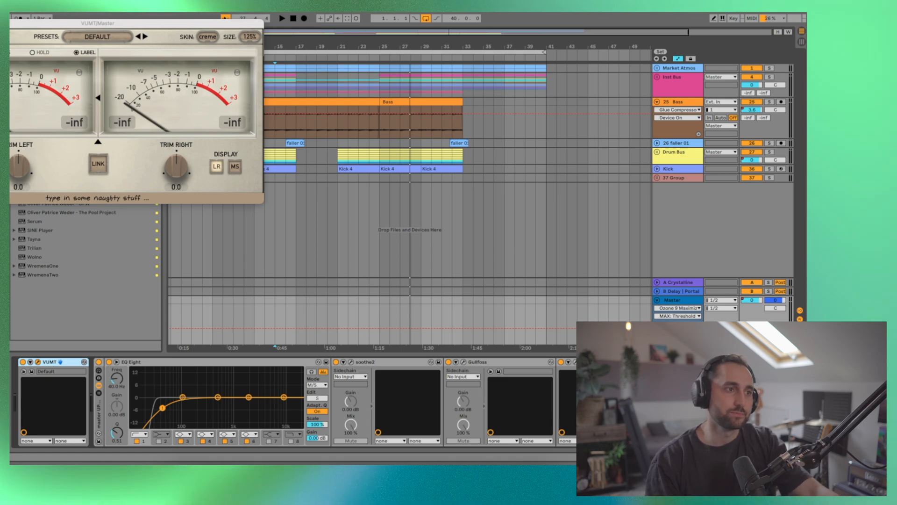
pyautogui.press('alt+super+p')
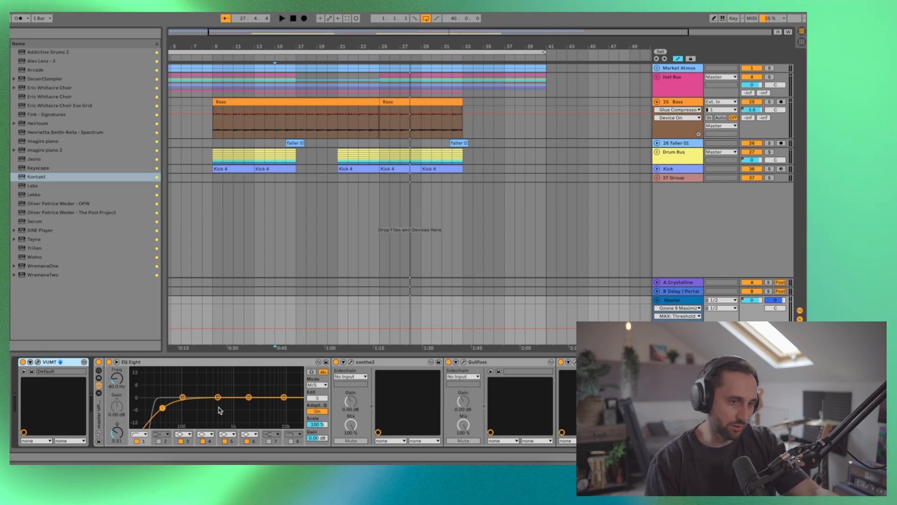
# - Raise the low-cut frequency of the Master's EQ Eight to about 75.8 Hz
pyautogui.moveTo(162, 408); pyautogui.dragTo(169, 407)
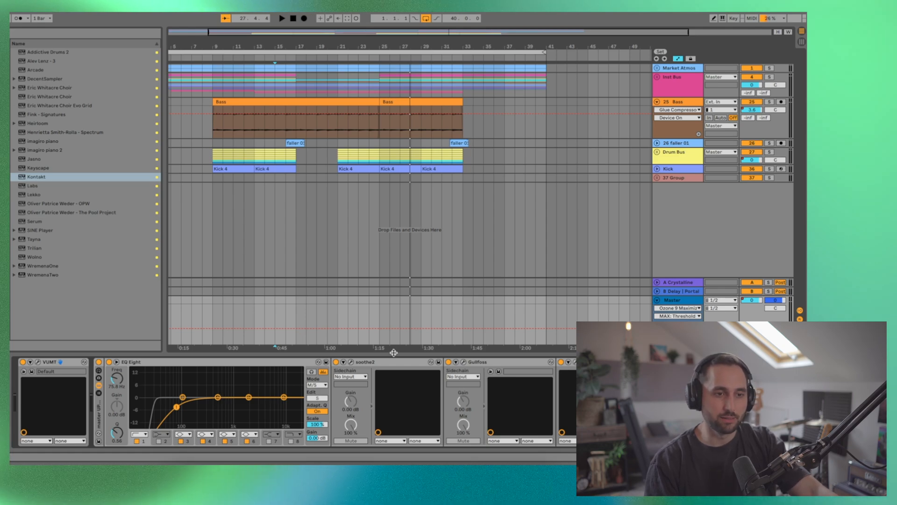
# - Inspect the Master's soothe2 curve during playback and view the Gullfoss settings
pyautogui.click(352, 363)
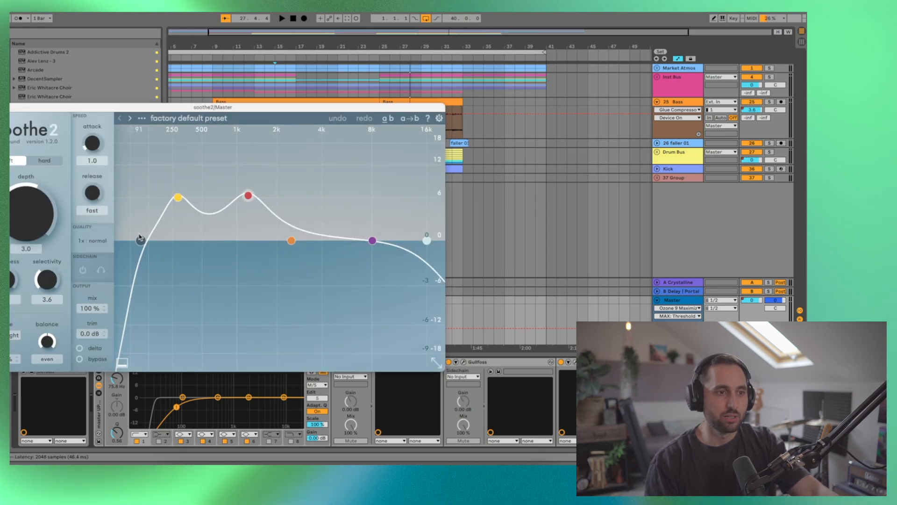
pyautogui.press('space')
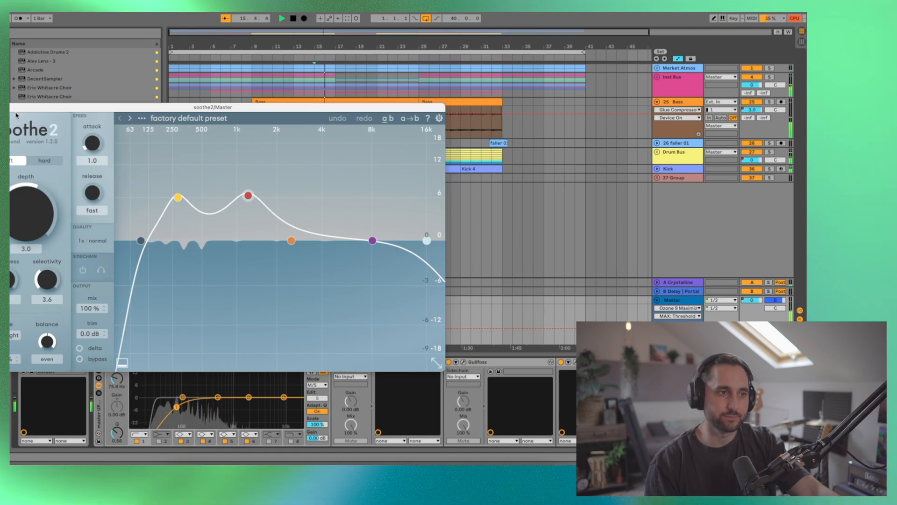
pyautogui.press('super+w')
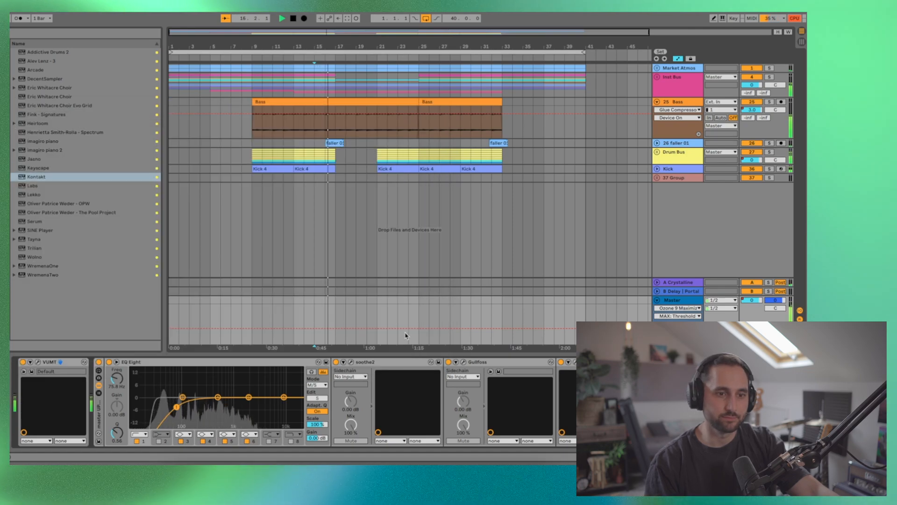
pyautogui.click(463, 364)
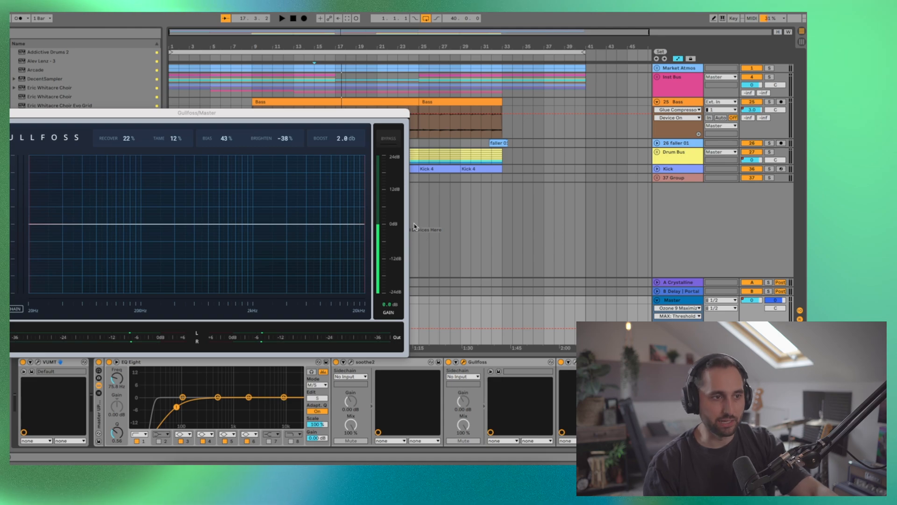
pyautogui.click(10, 113)
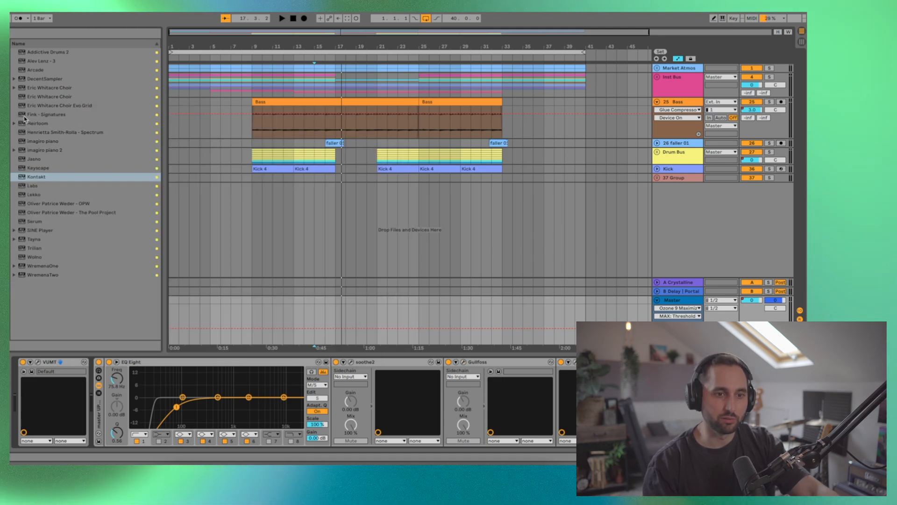
# - Play the track and inspect the Master's Ozone 9 Exciter window
pyautogui.press('space')
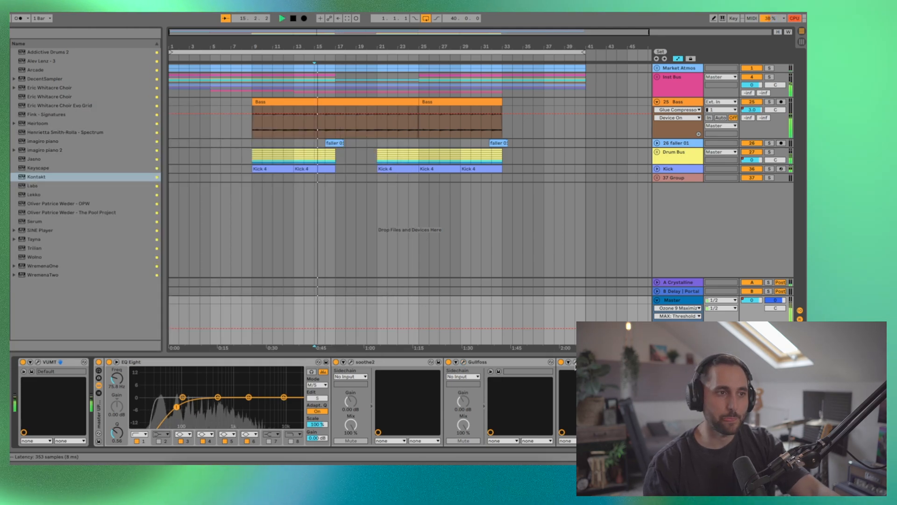
pyautogui.click(575, 363)
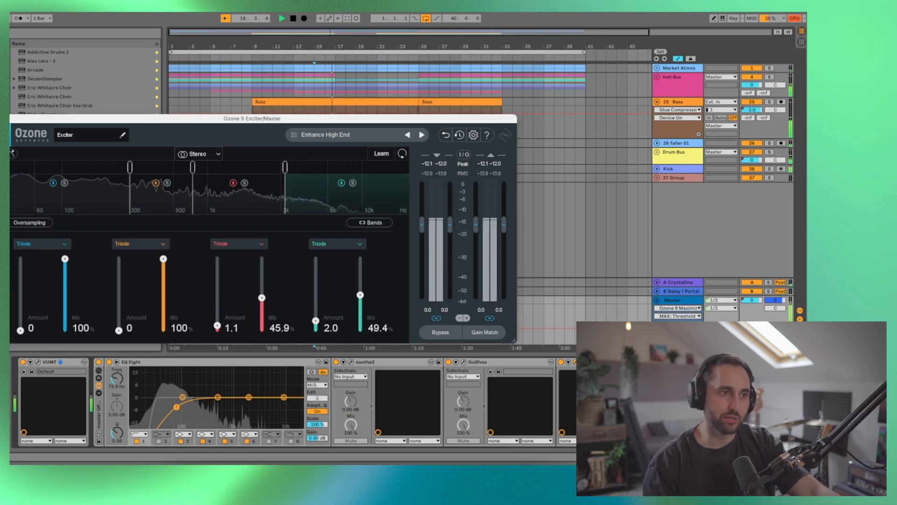
pyautogui.click(1, 119)
# - Examine the Mastering - Add Sustain compressor and the Glue Compressor in the Master chain
pyautogui.hscroll(2, 474, 396)
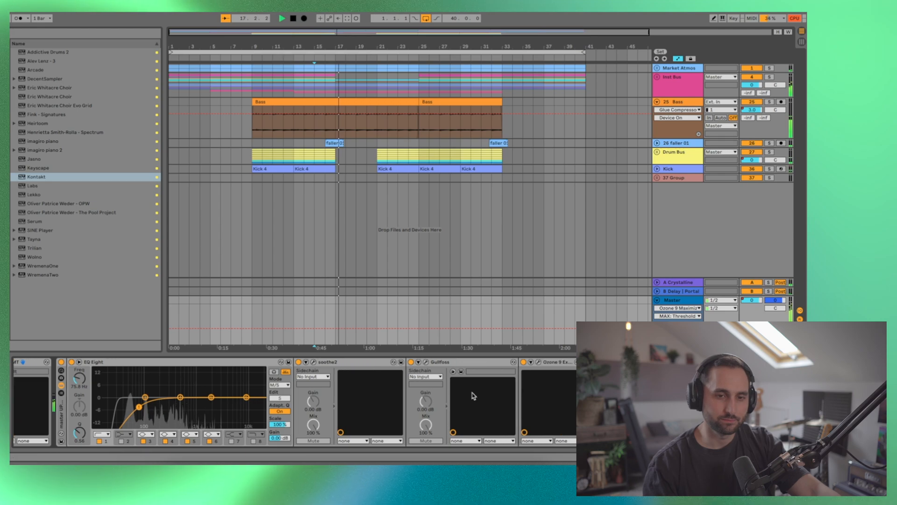
pyautogui.hscroll(4, 474, 395)
pyautogui.press('space')
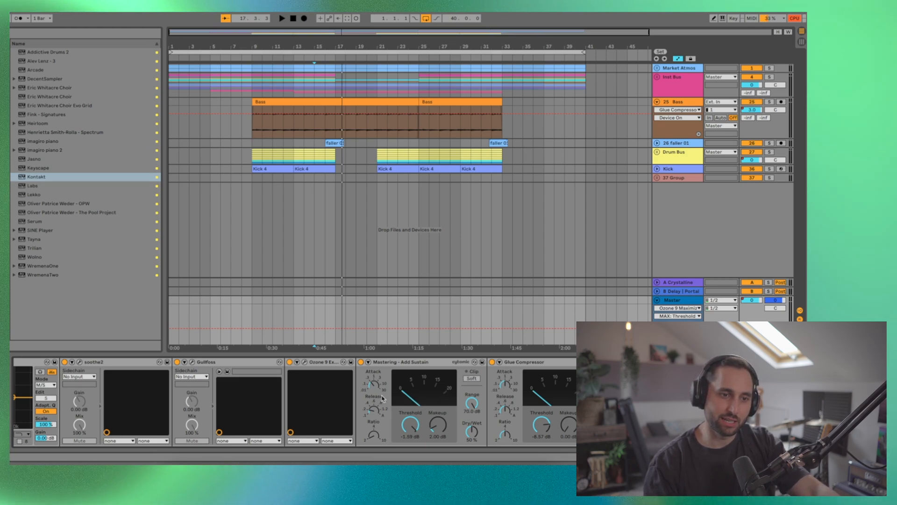
# - Play the full mix from bar 15 and review the Master chain through to the Ozone 9 Maximizer
pyautogui.click(315, 181)
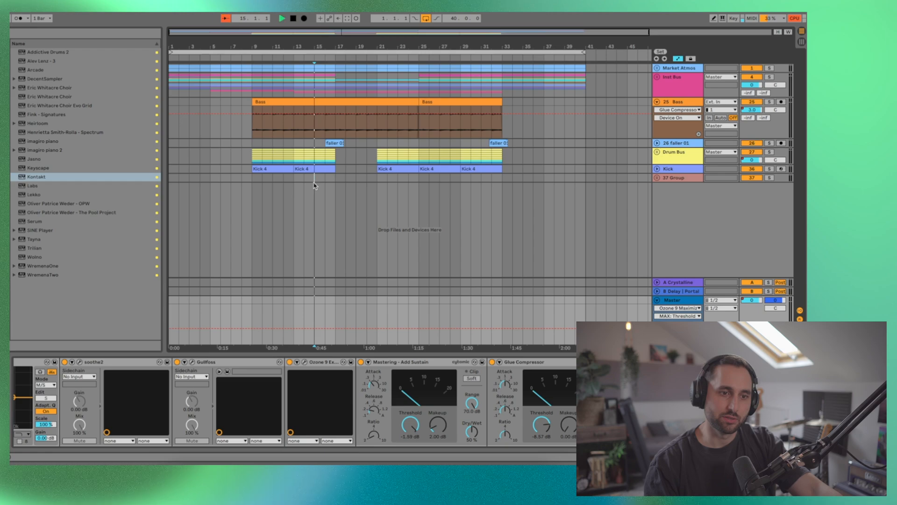
pyautogui.press('space')
pyautogui.click(682, 301)
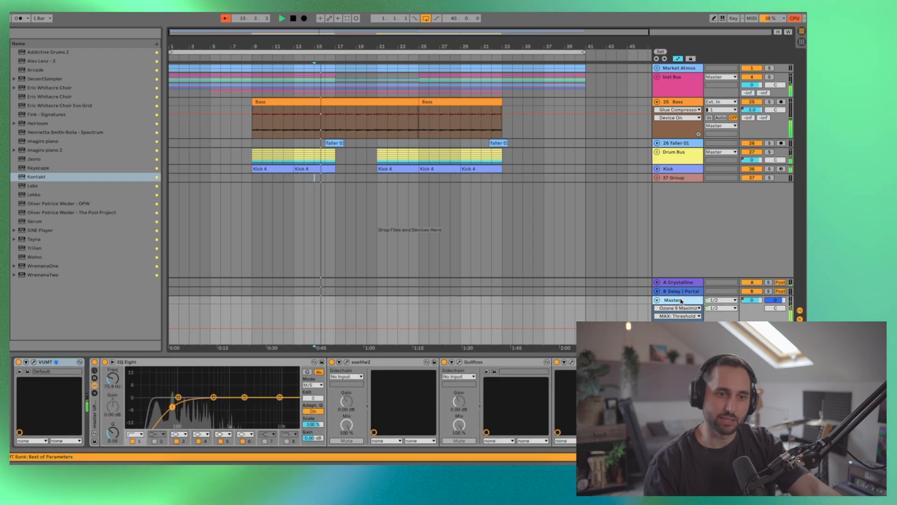
pyautogui.hscroll(4, 464, 418)
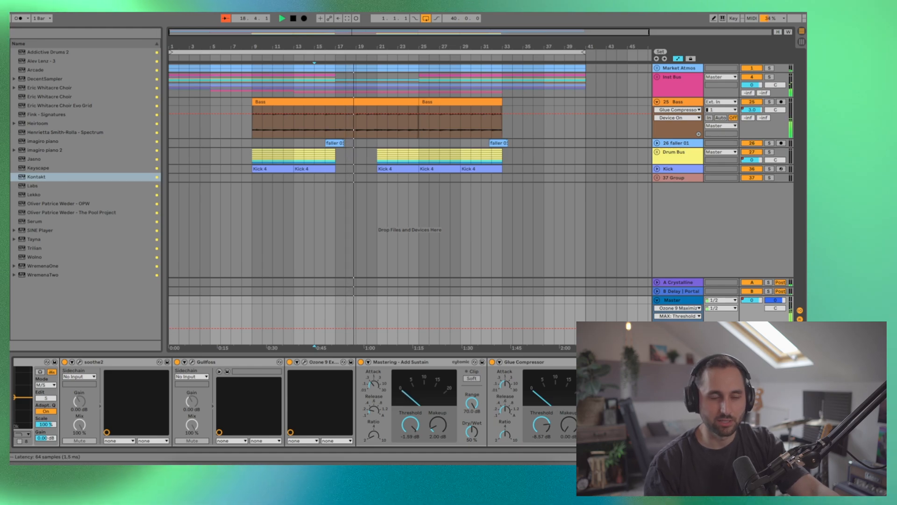
pyautogui.press('space')
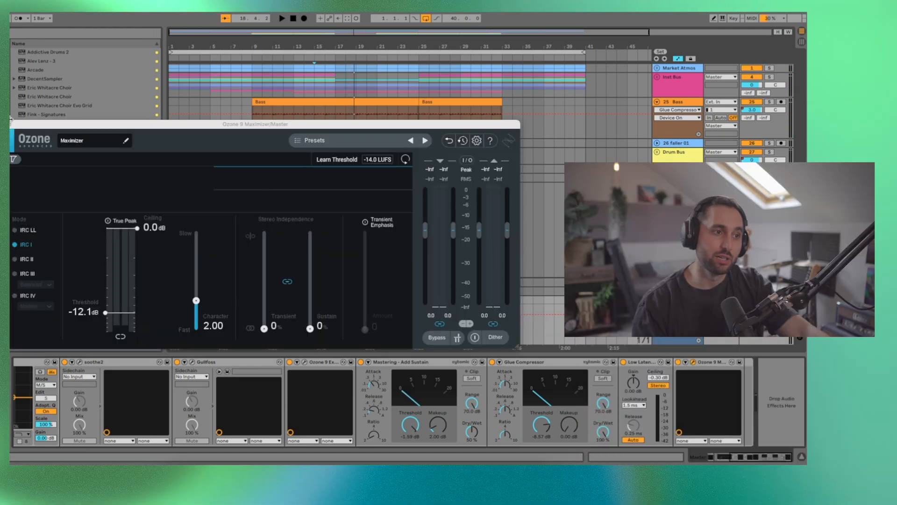